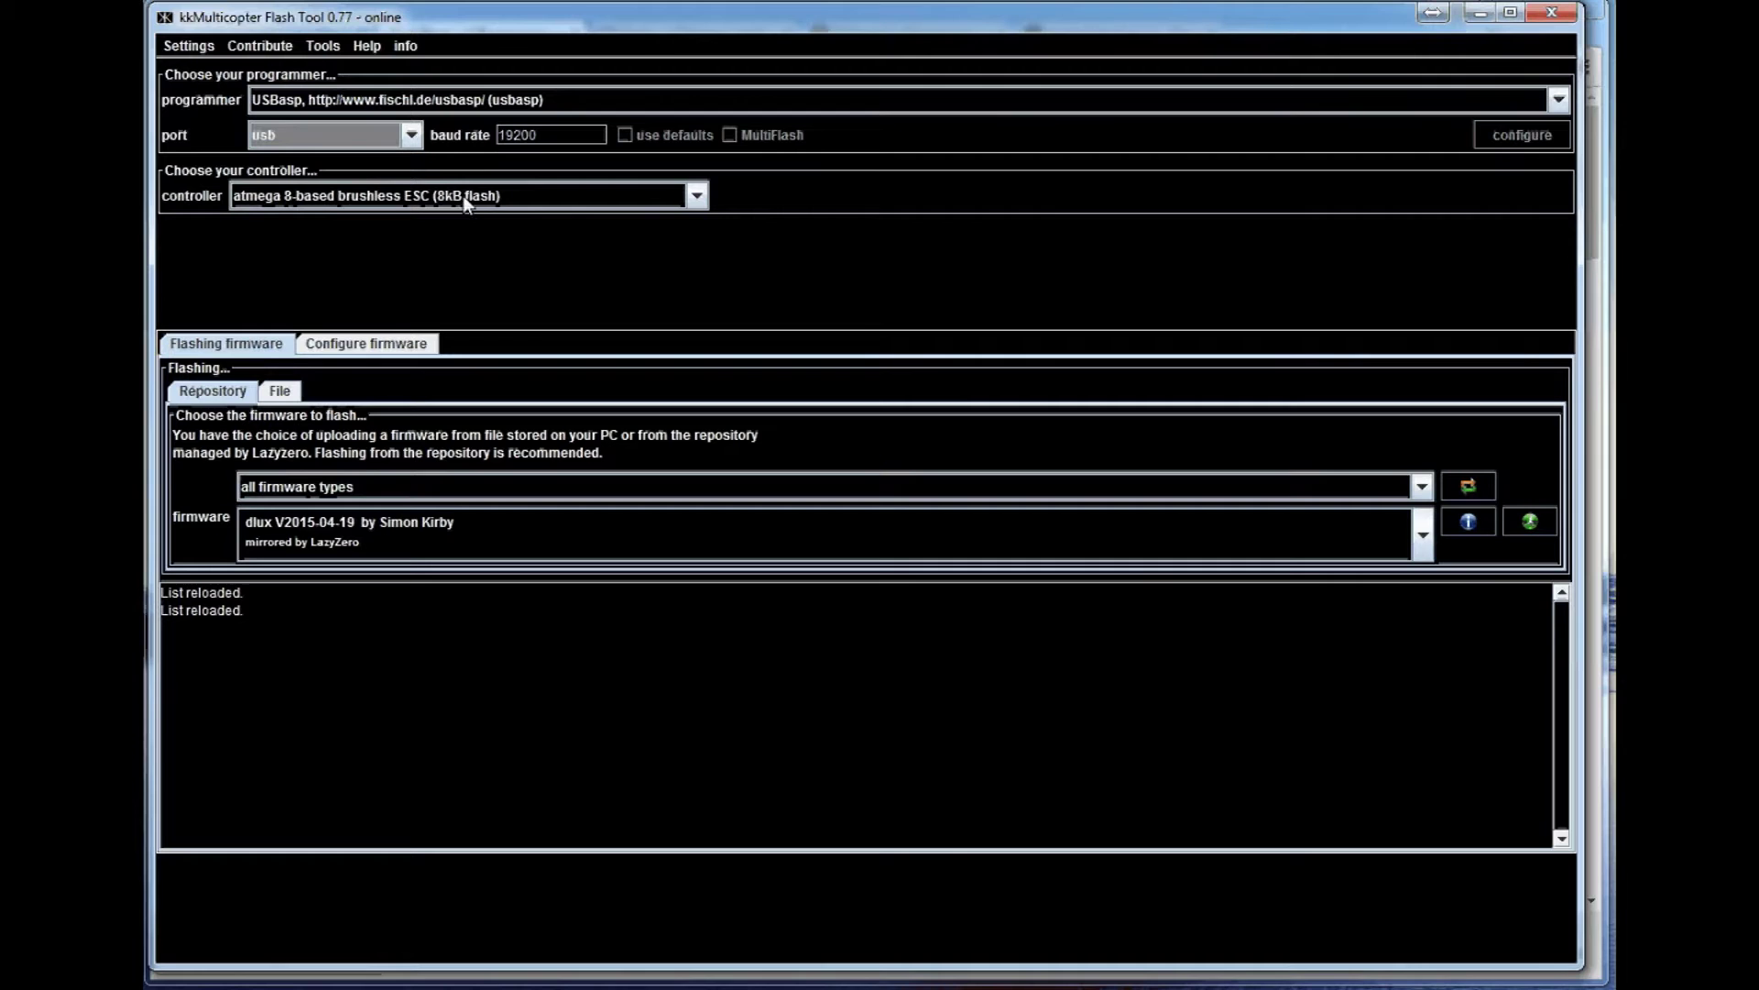
- Keep the atmega8 brushless ESC controller and select the TGY V2015-04-19 firmware
left_click(311, 198)
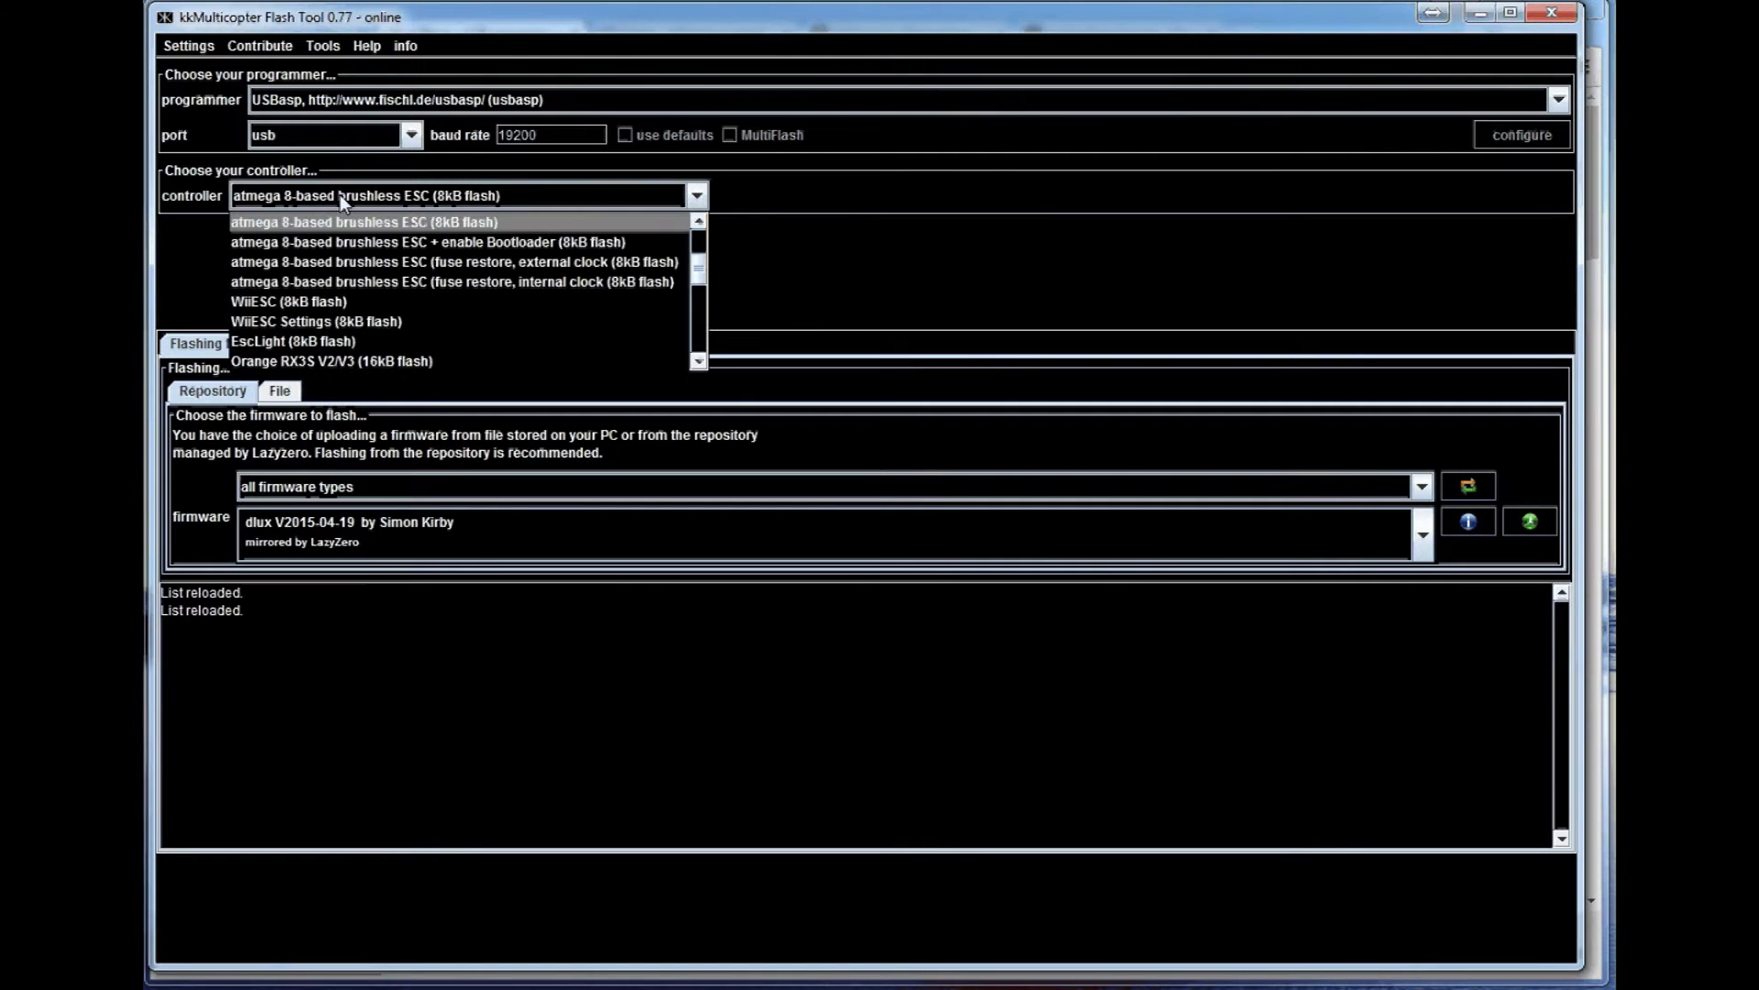
left_click(338, 194)
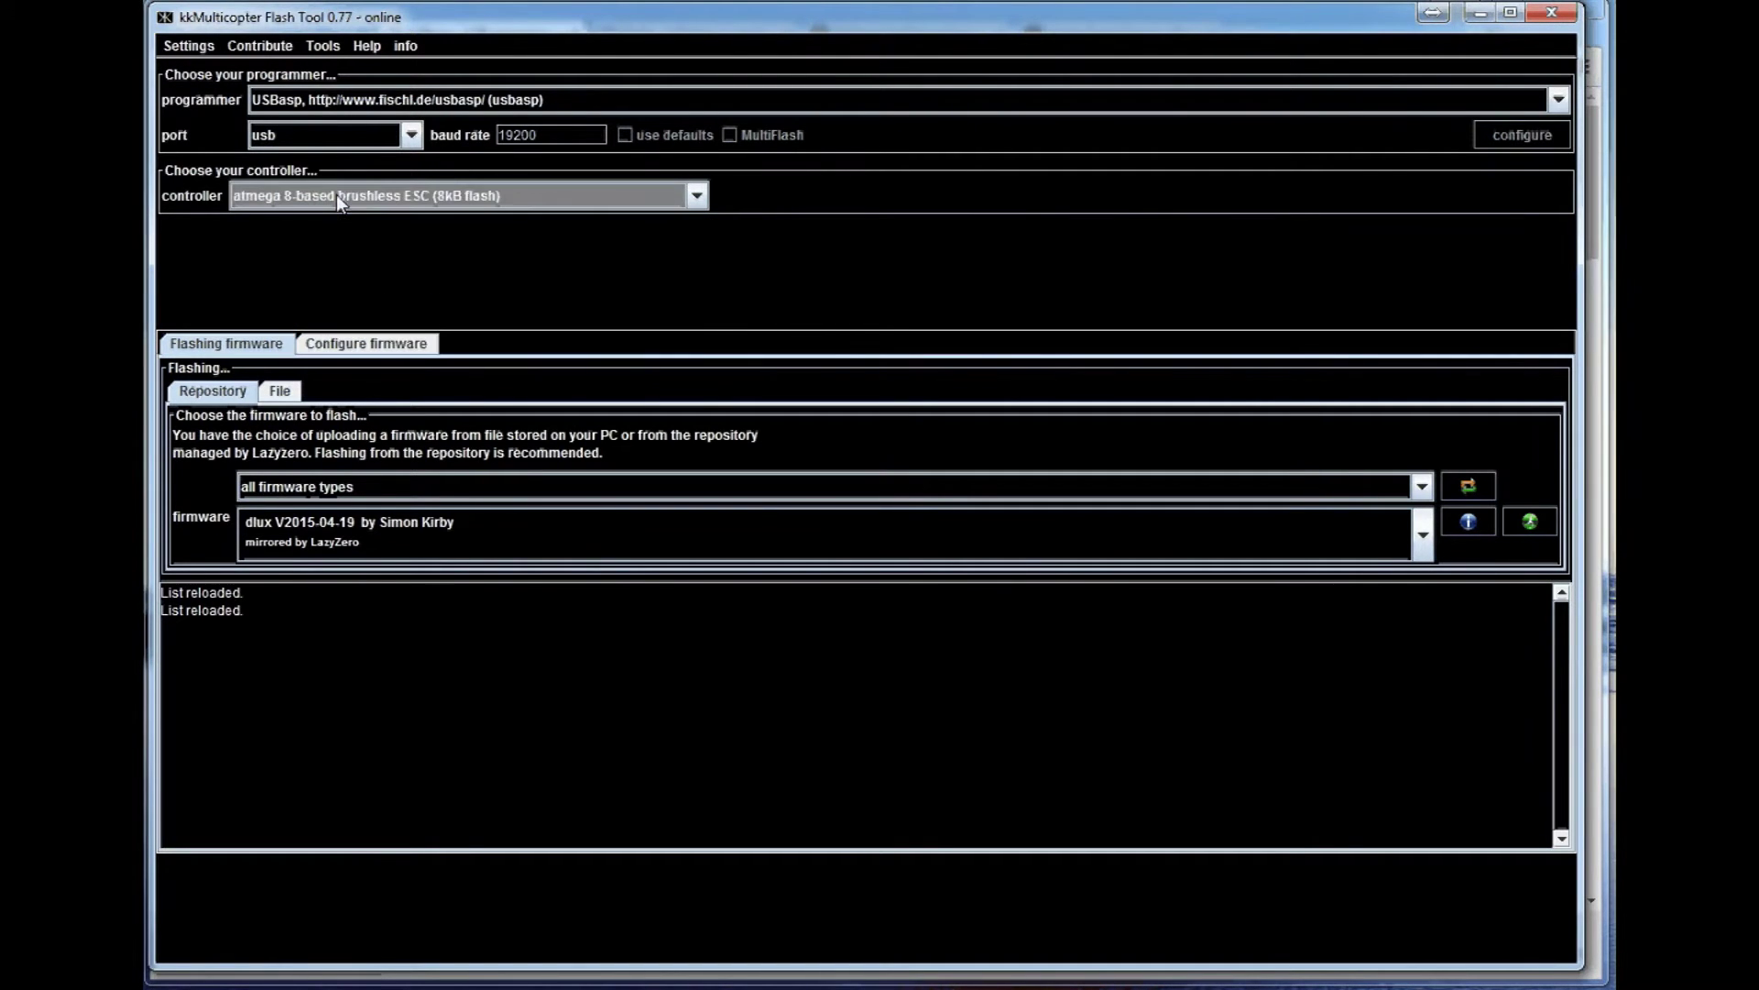
left_click(360, 538)
left_click(357, 592)
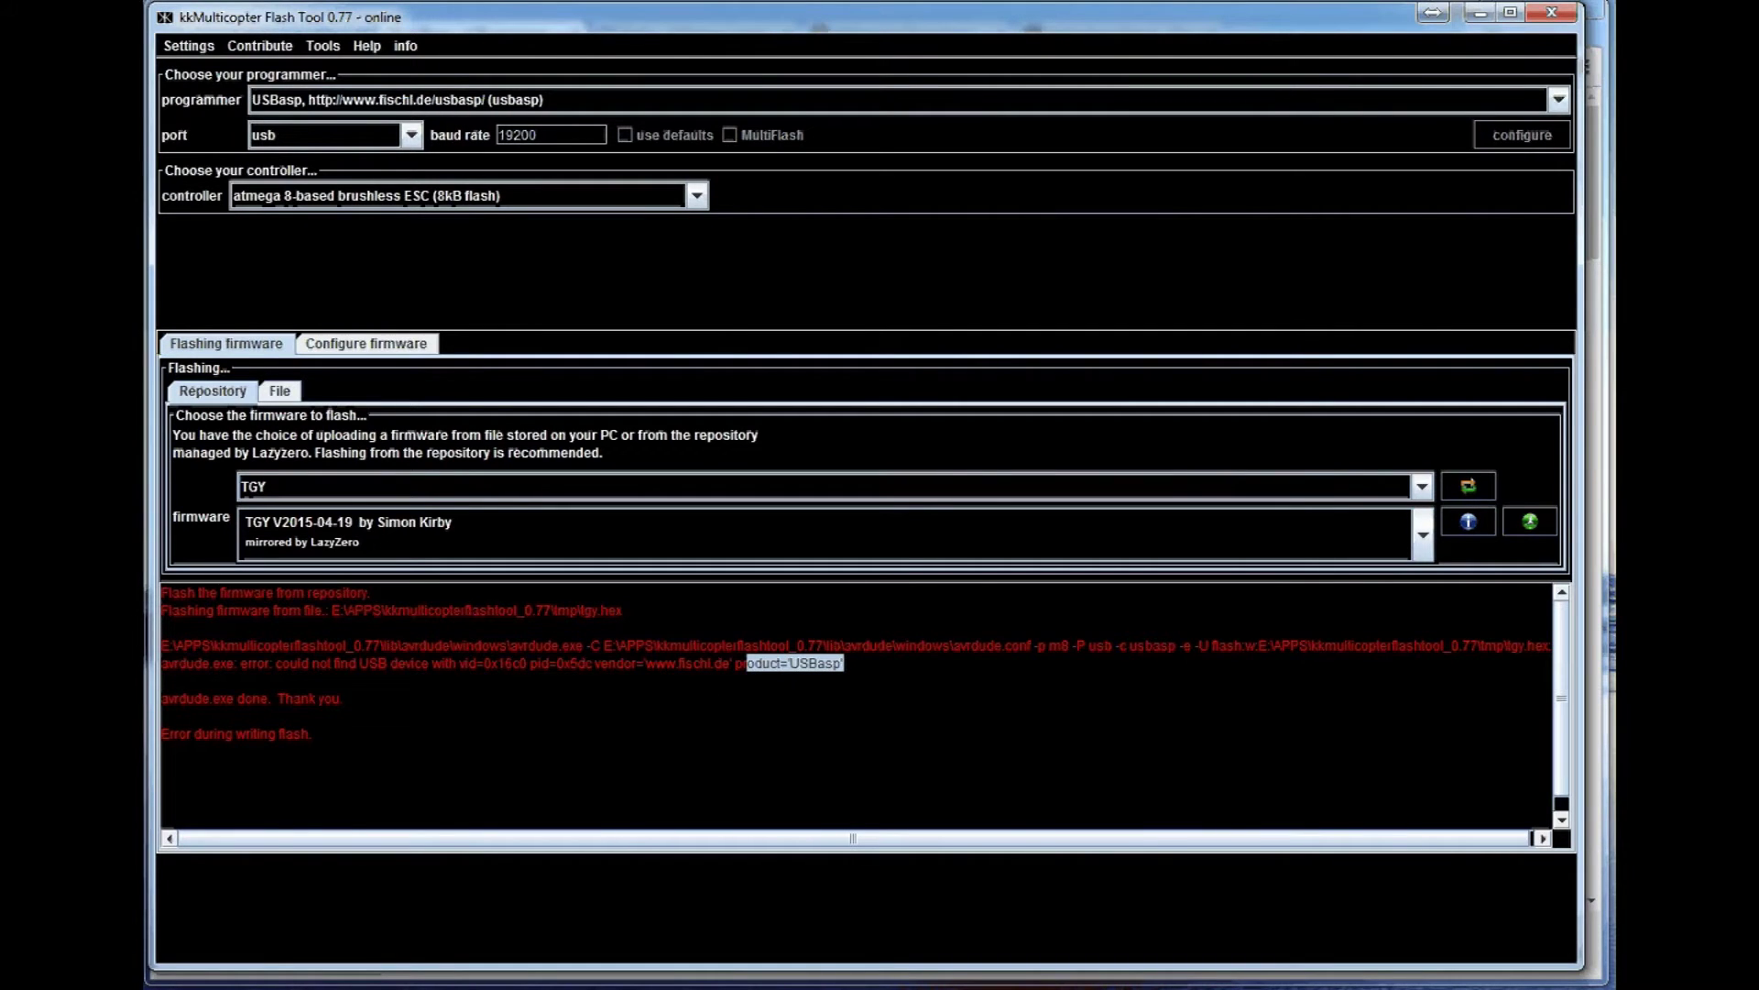
- Open the GitHub USBasp firmware folder in Chrome, confirm USBasp in Zadig, and return to the browser
key("alt+Tab")
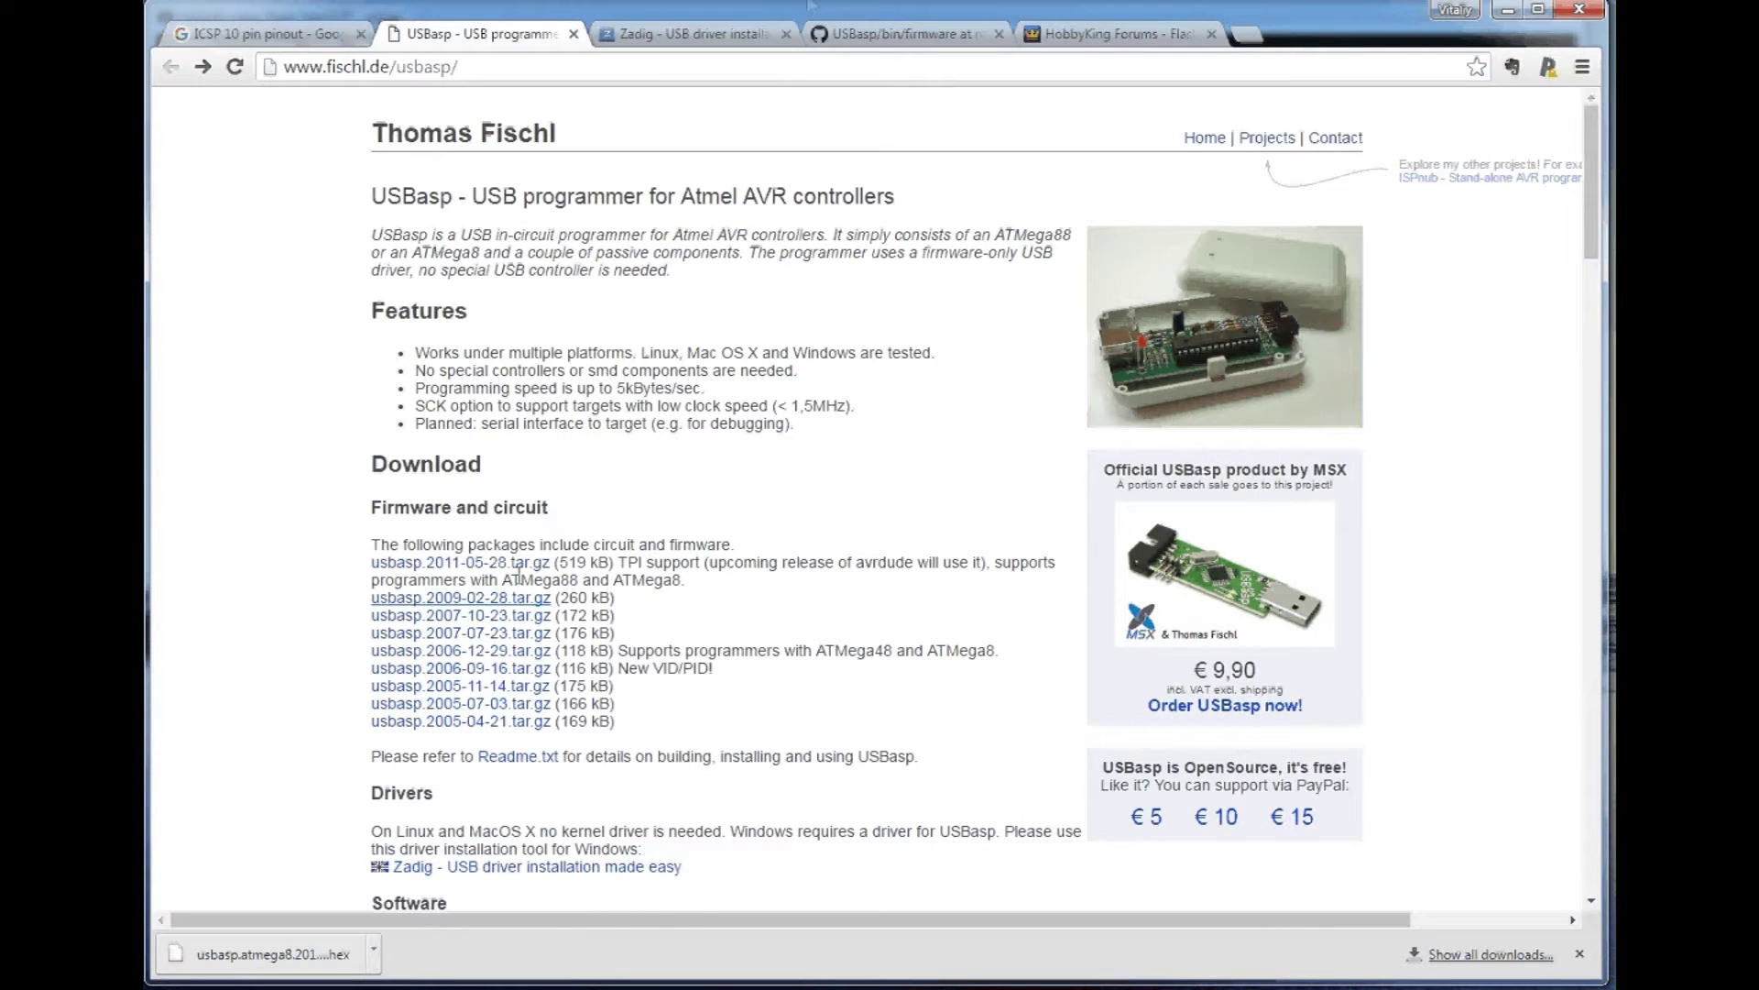
left_click(821, 36)
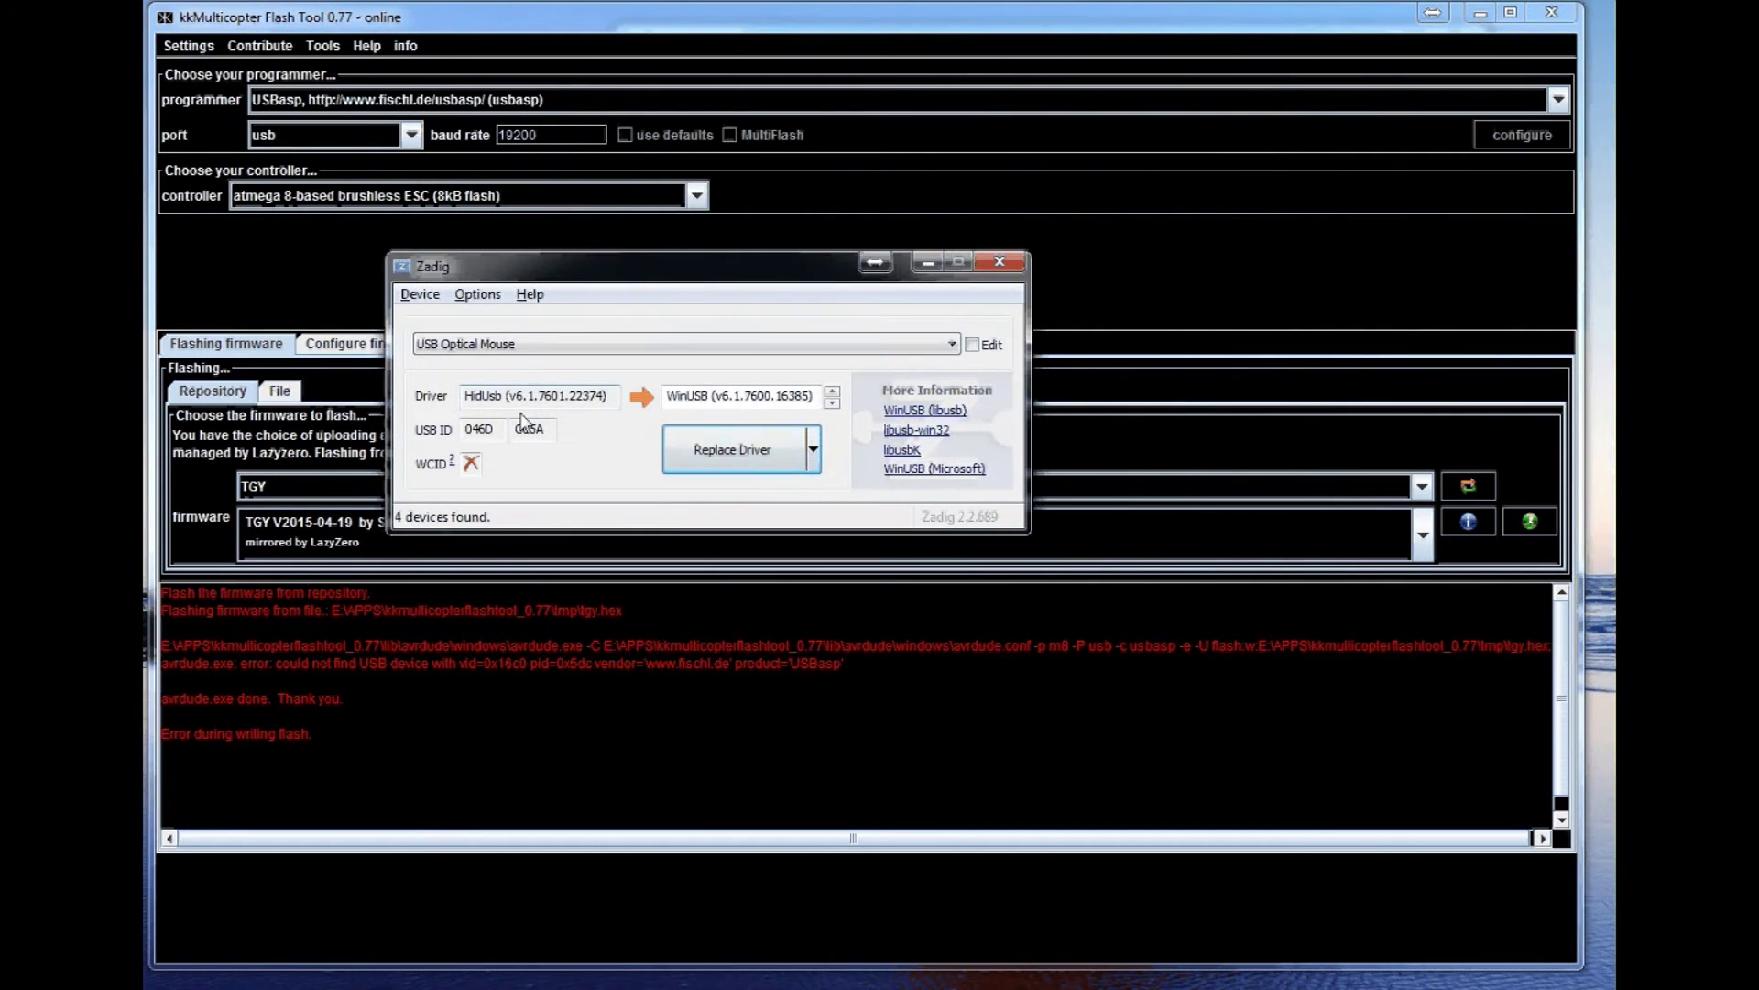
left_click(486, 345)
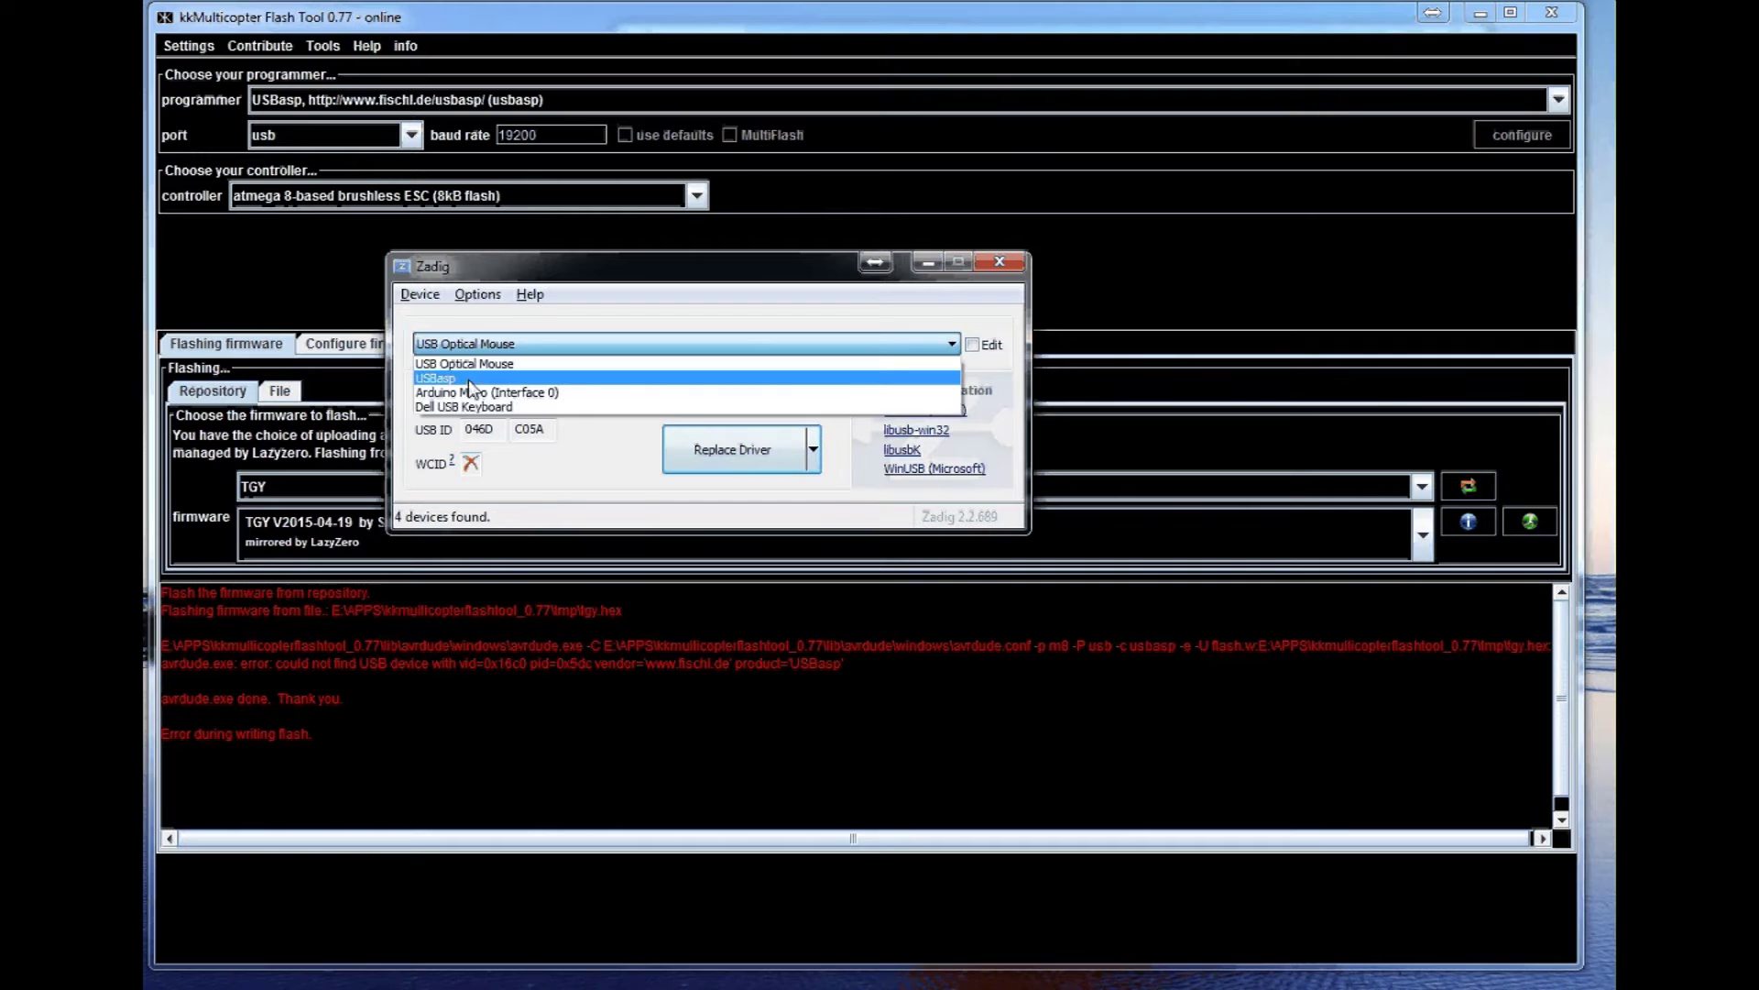
left_click(469, 379)
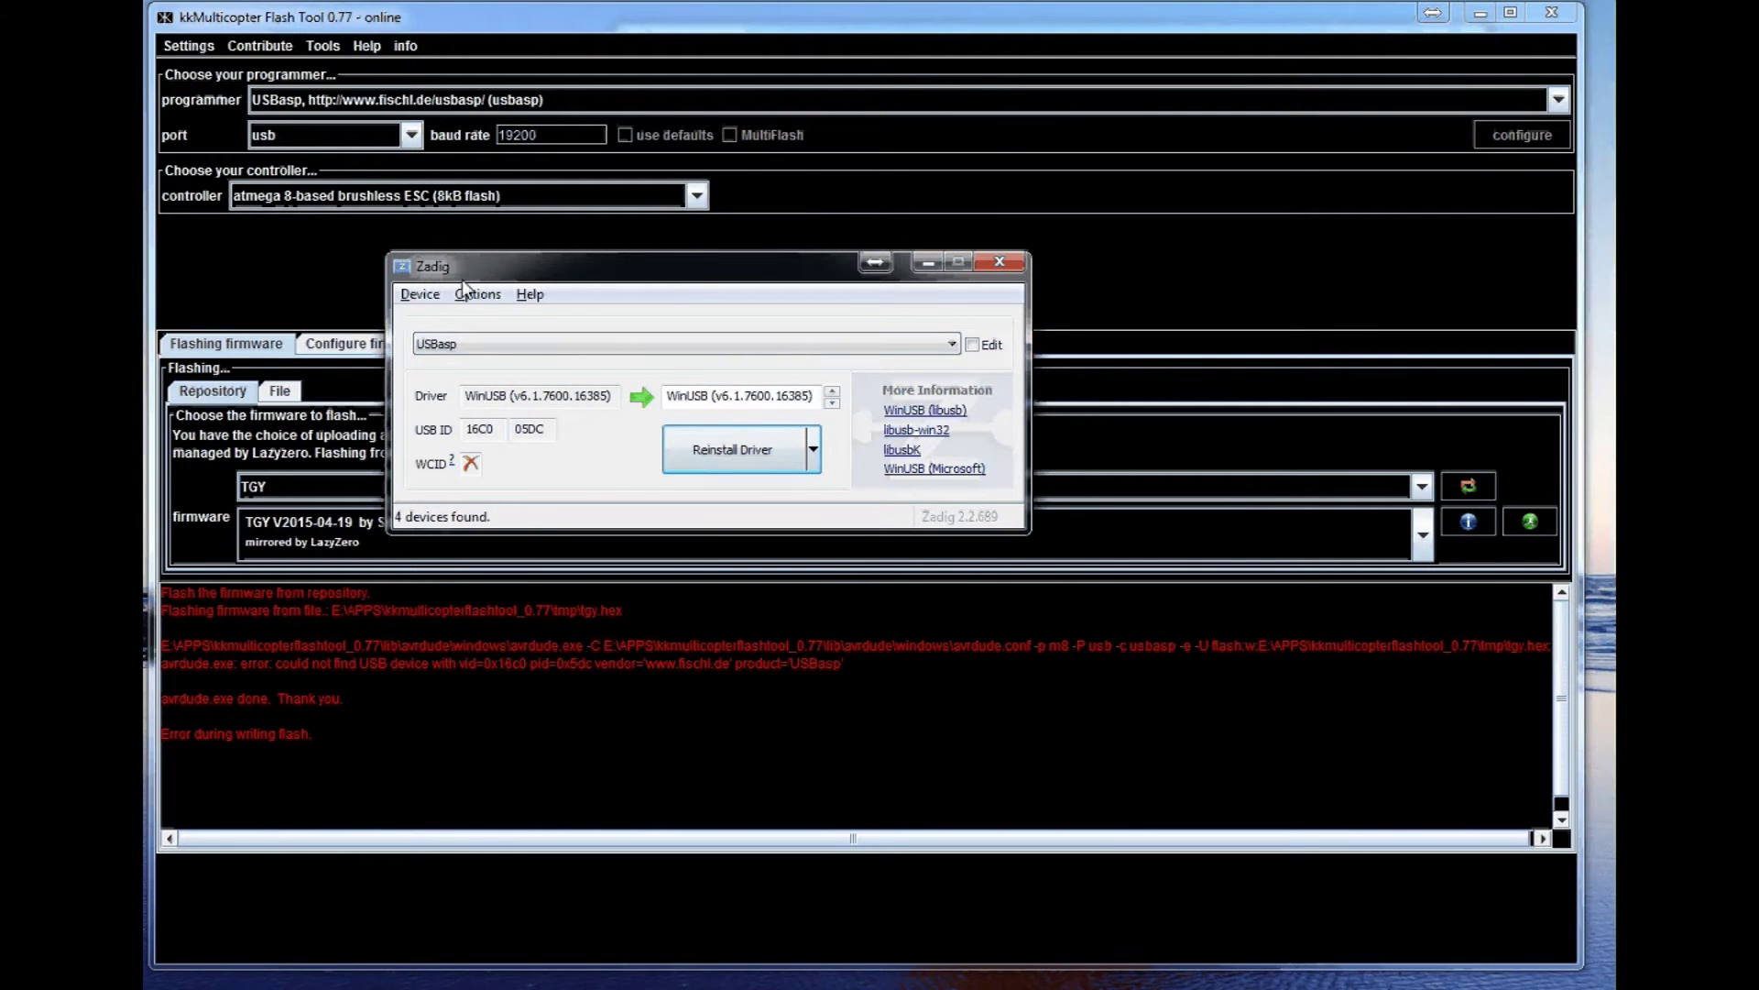
key("alt+Tab")
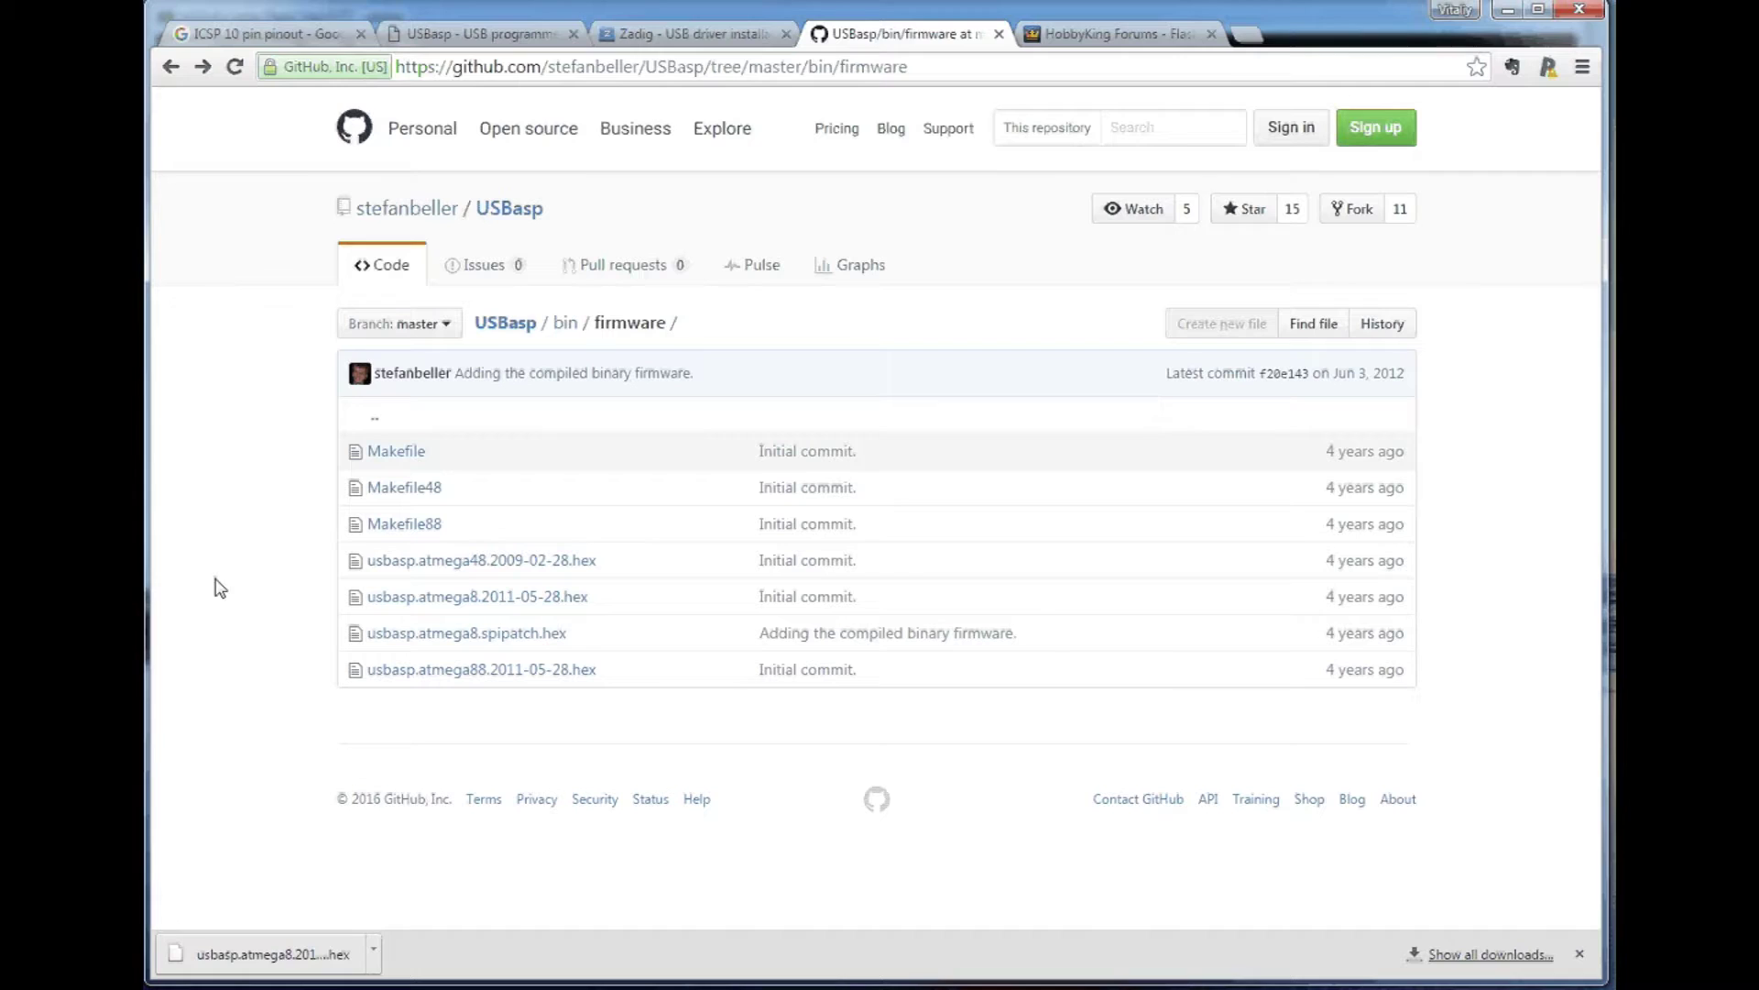
- Scroll the fischl.de USBasp page to its Drivers section, then go to zadig.akeo.ie
left_click(485, 37)
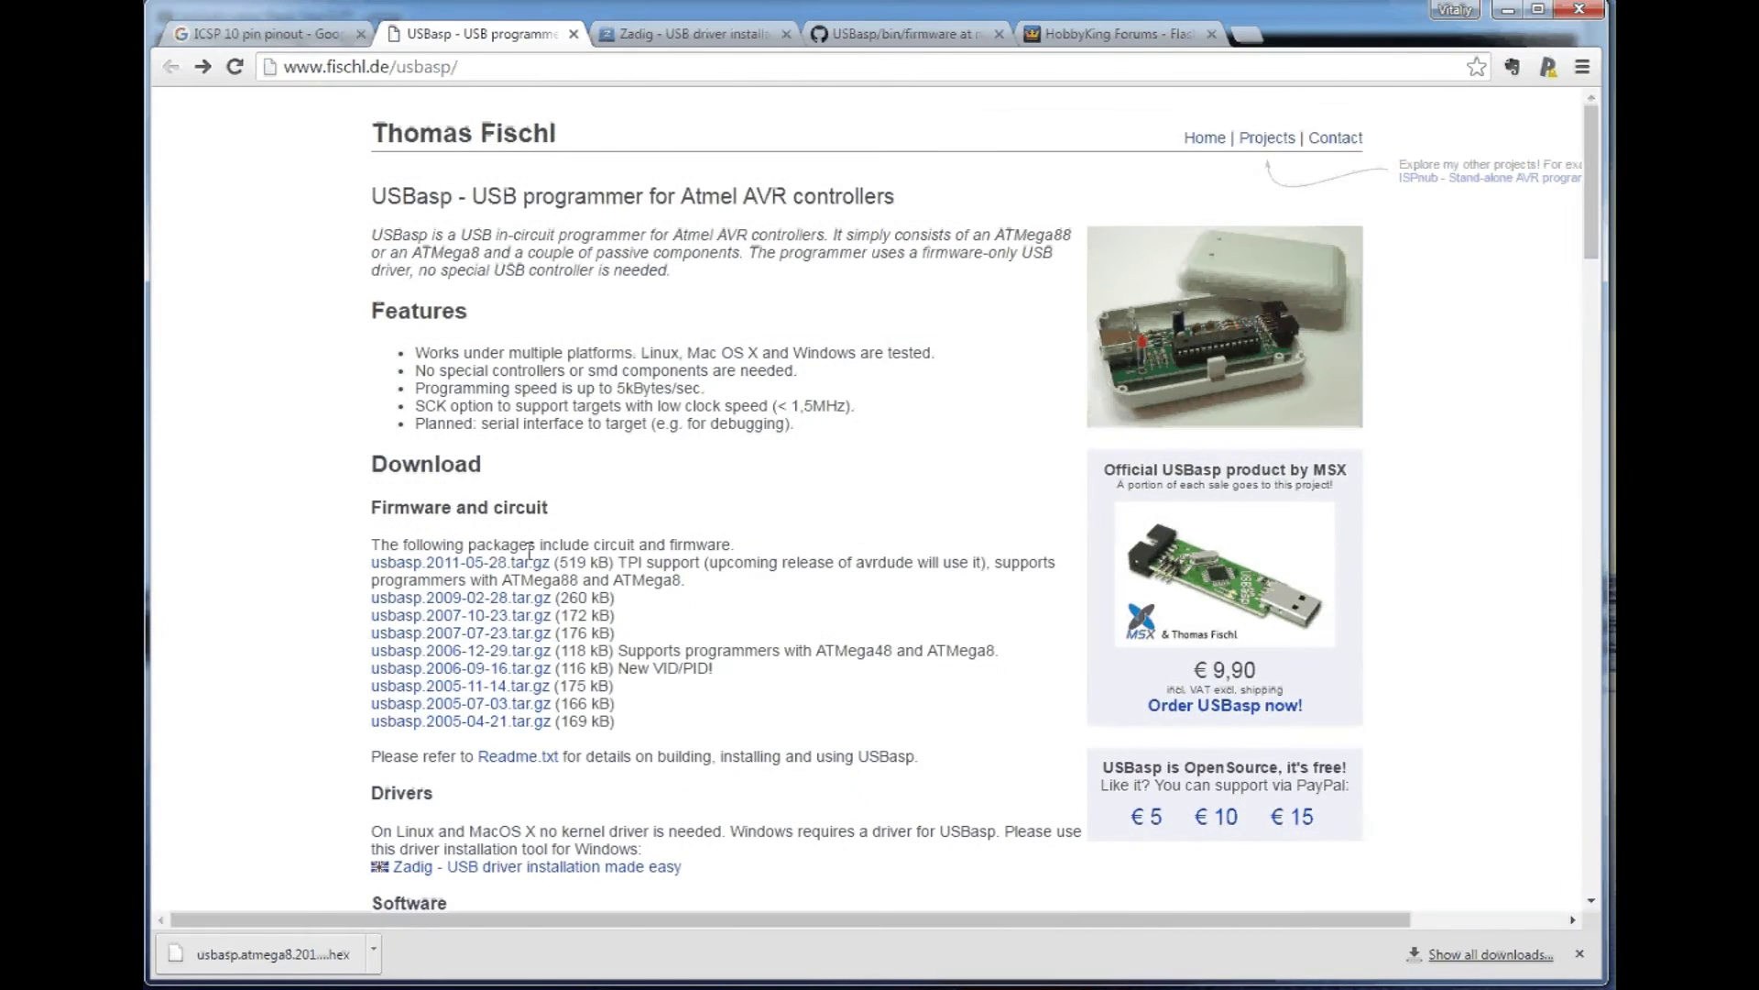
scroll(456, 456, "down", 4)
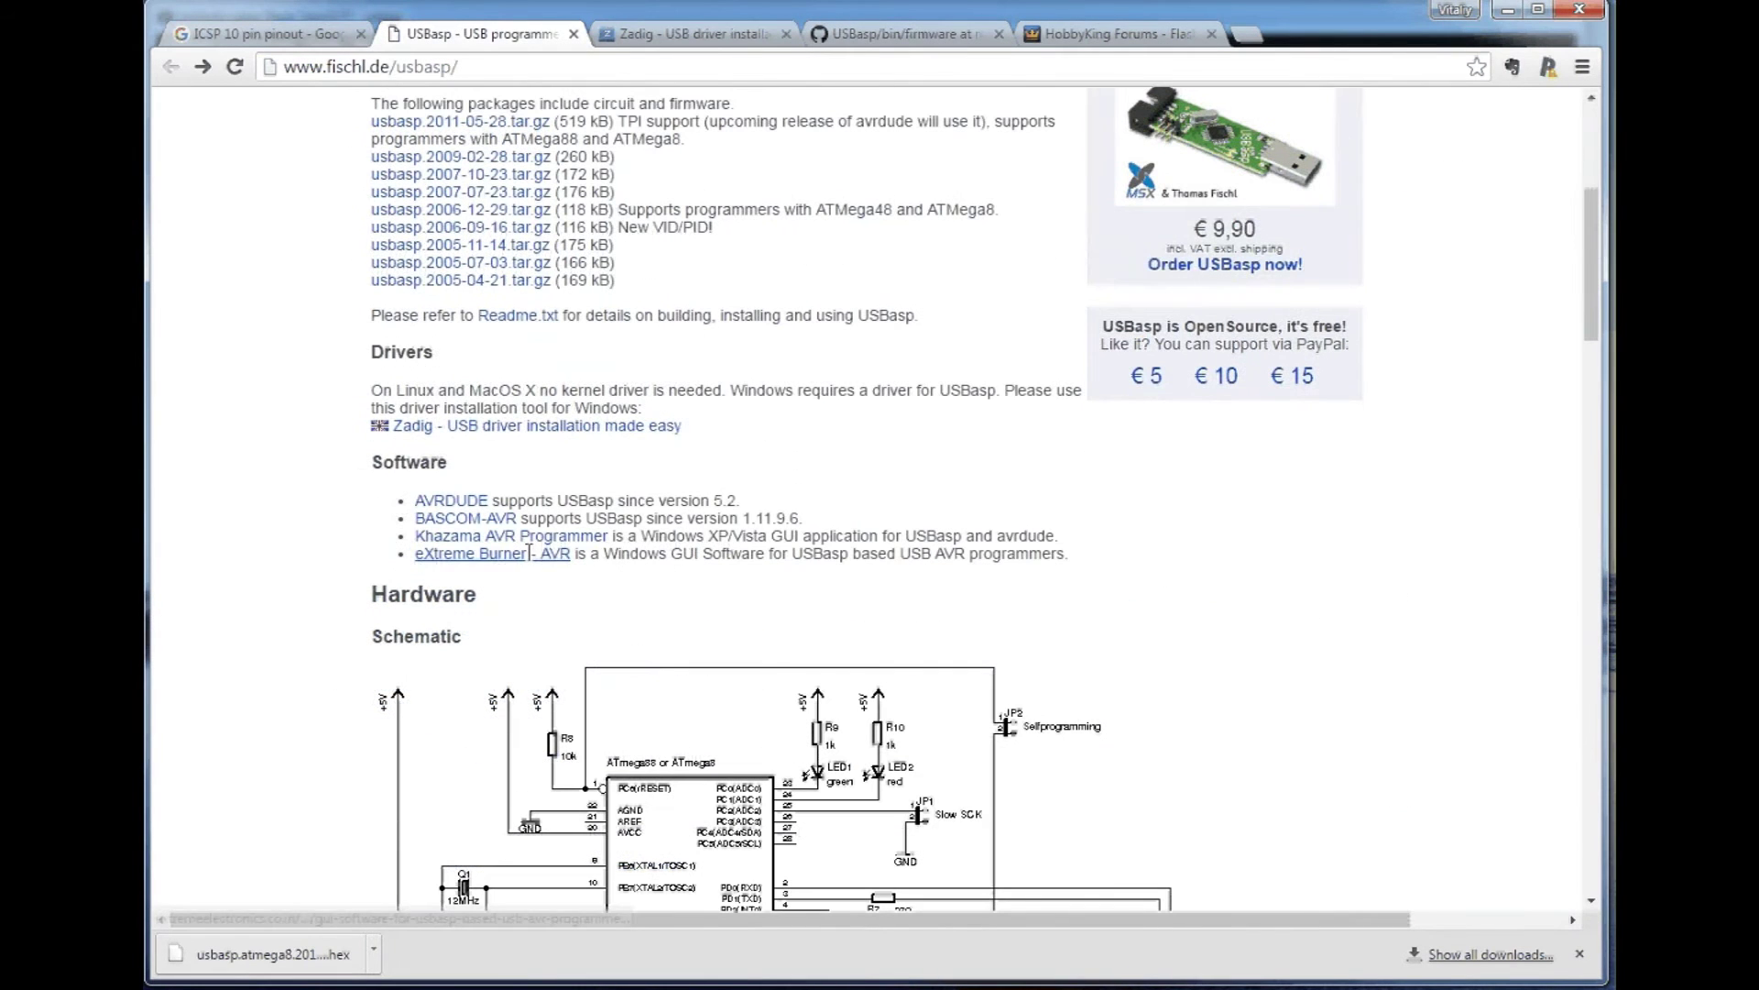
left_click(313, 75)
left_click(478, 67)
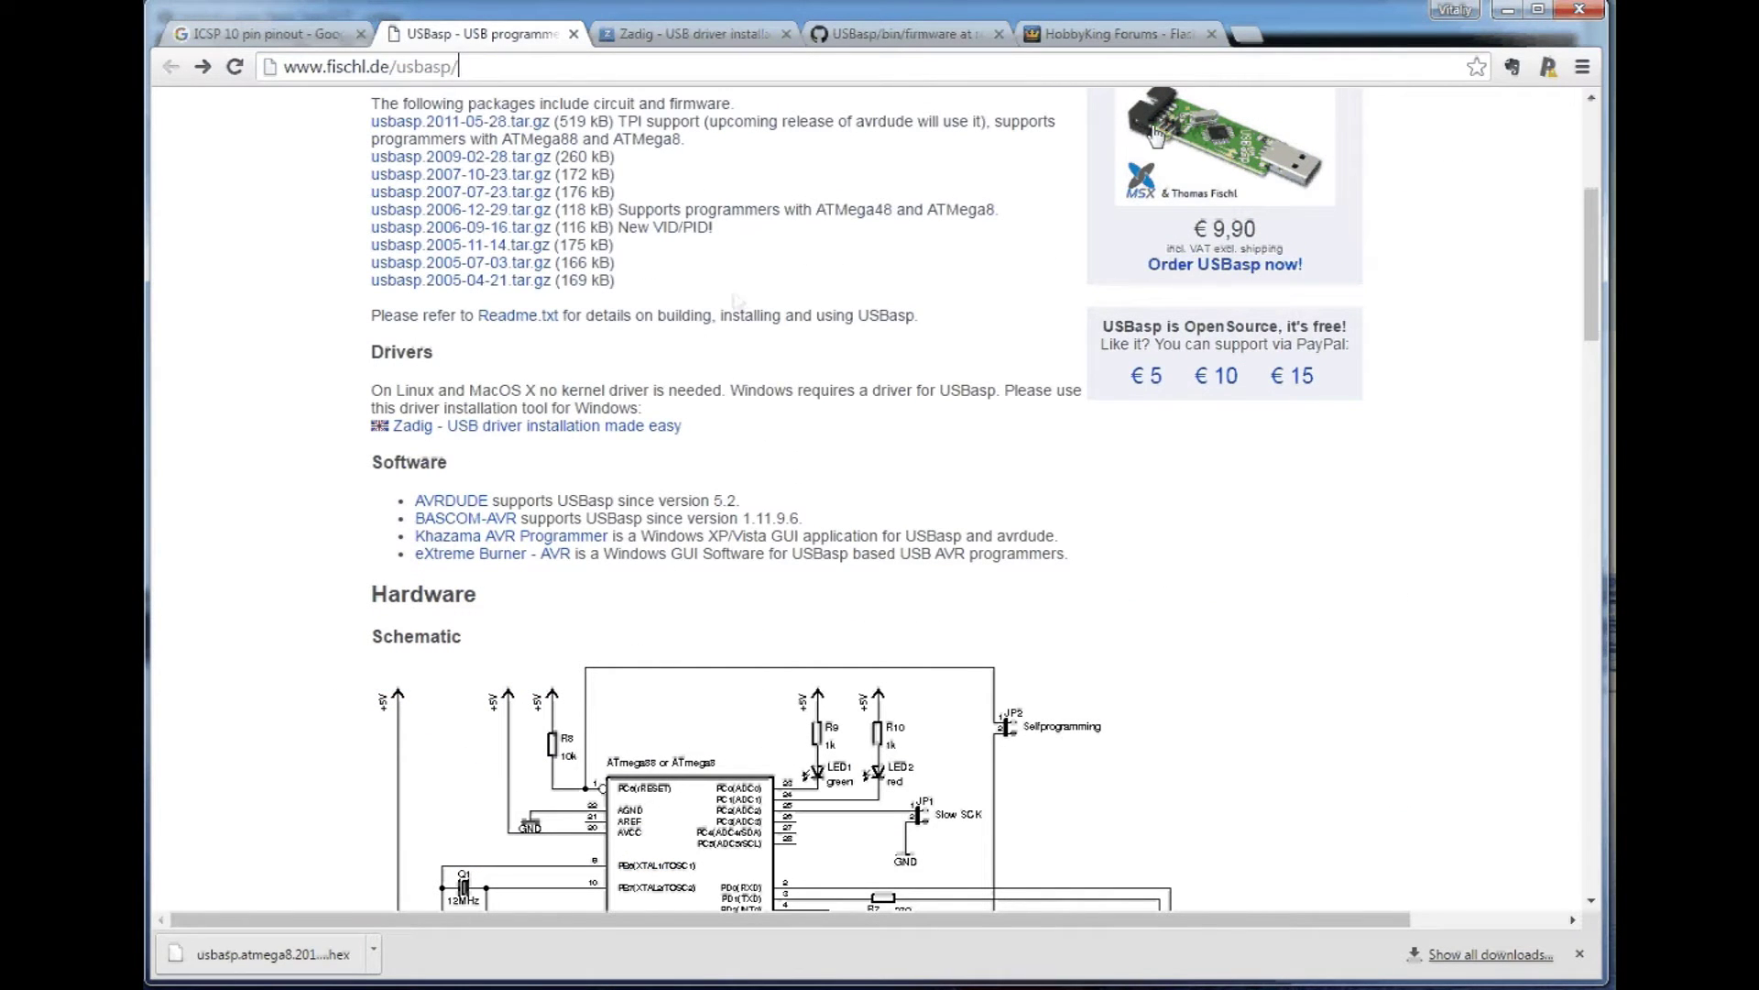
left_click(686, 34)
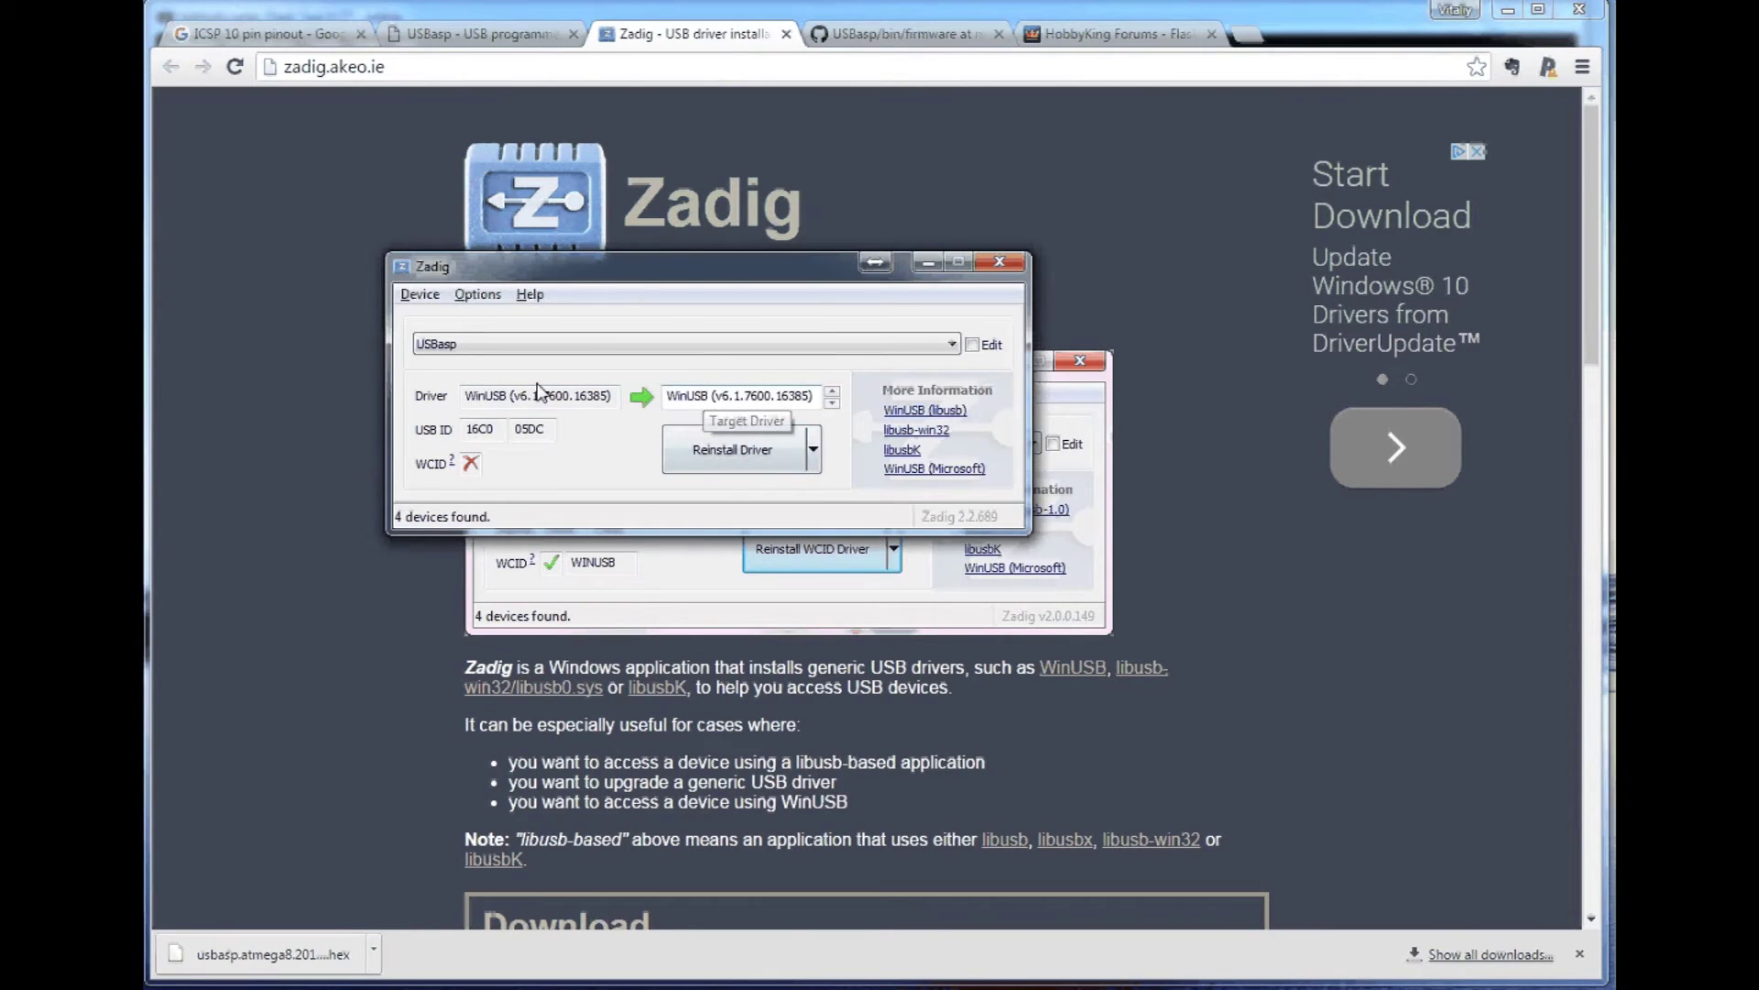
- Toggle Options > List All Devices off and on, then select USBasp as the device
left_click(509, 346)
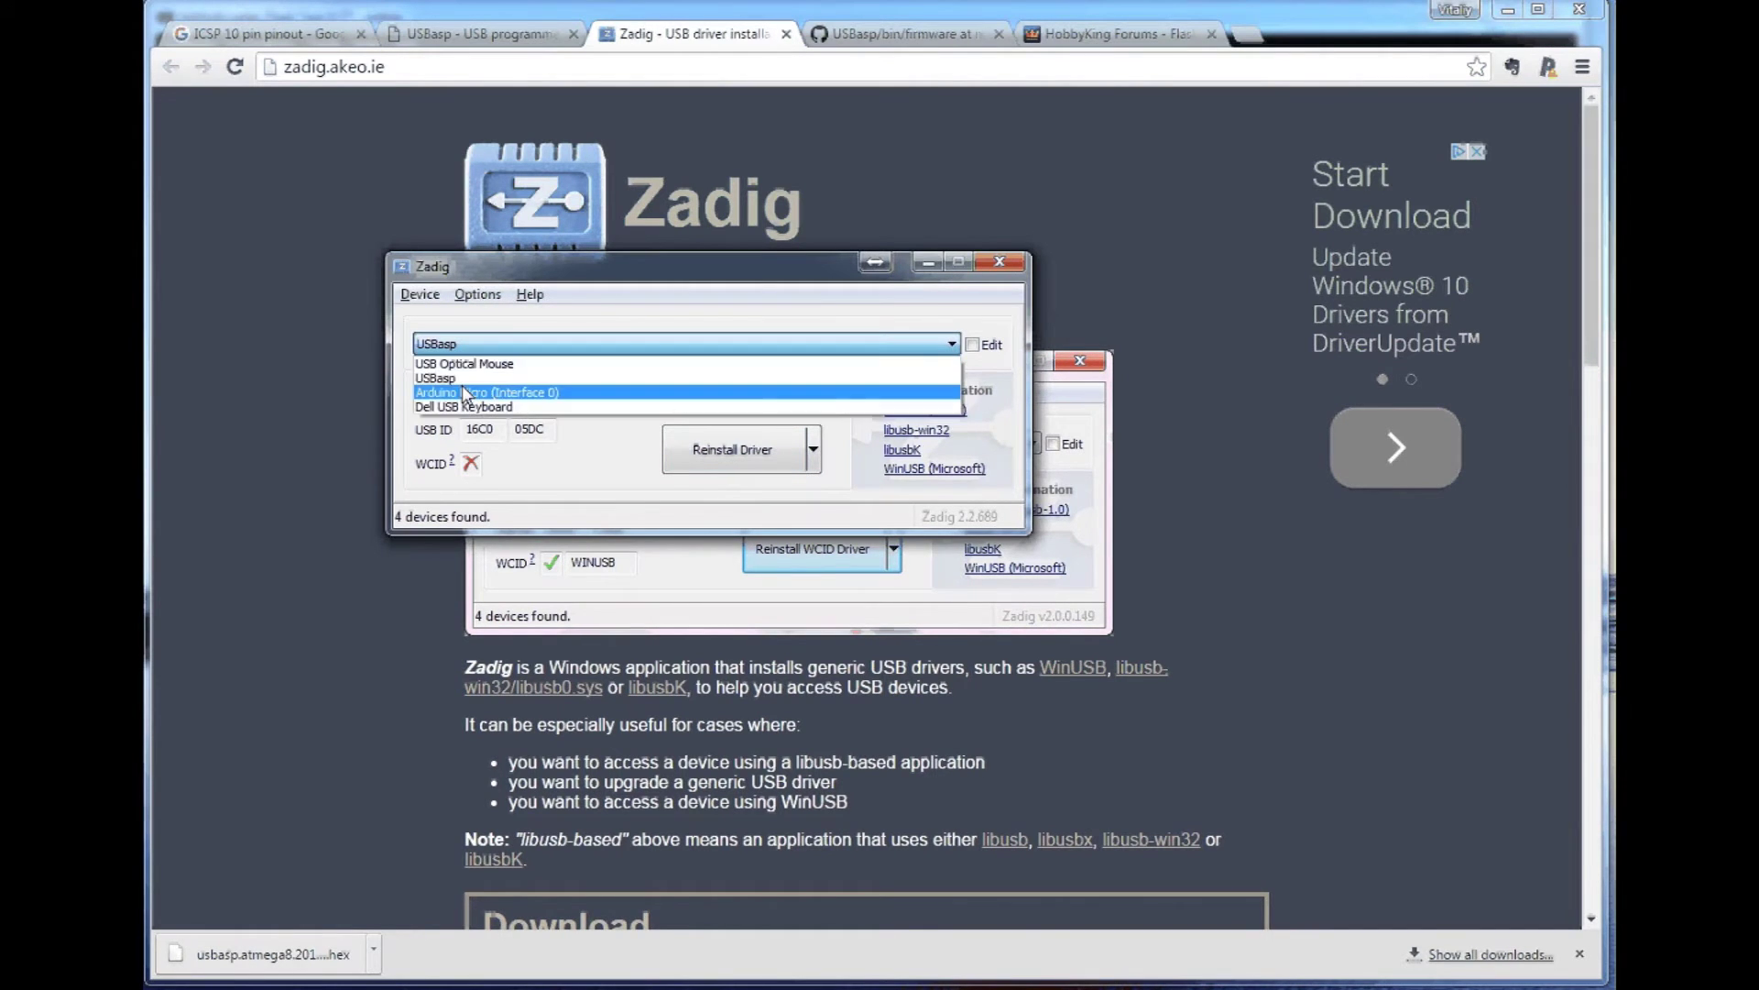
left_click(454, 341)
left_click(478, 295)
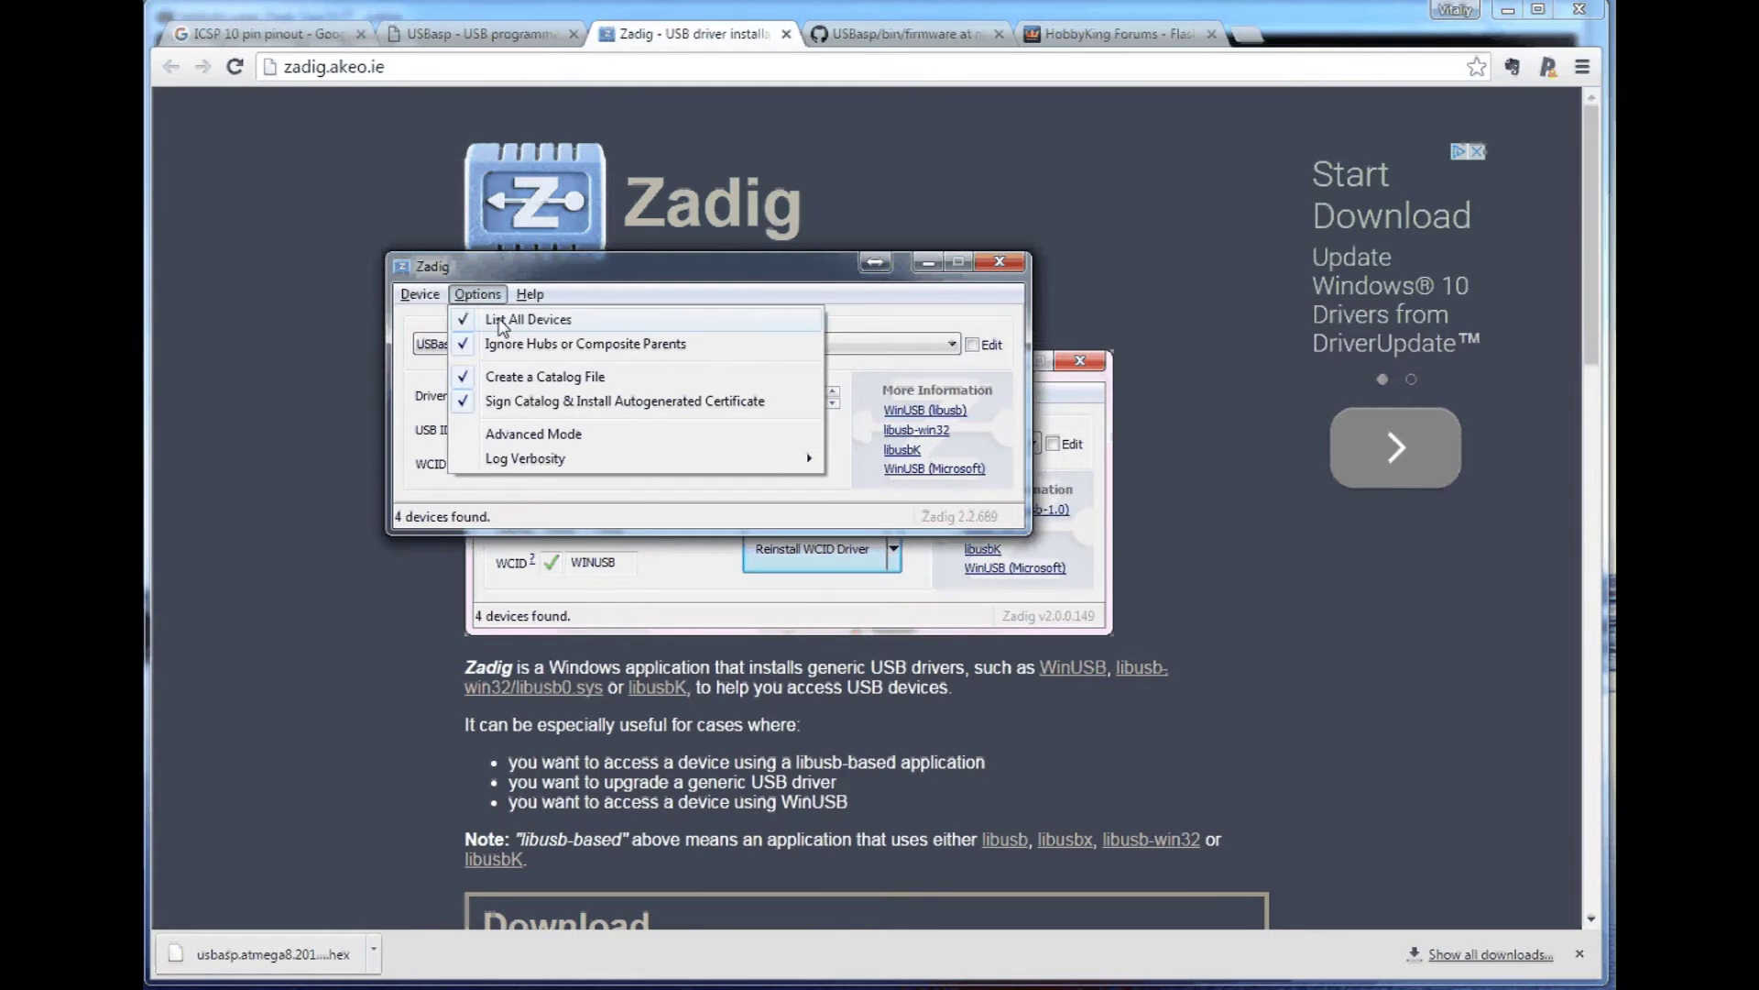
left_click(528, 321)
left_click(493, 295)
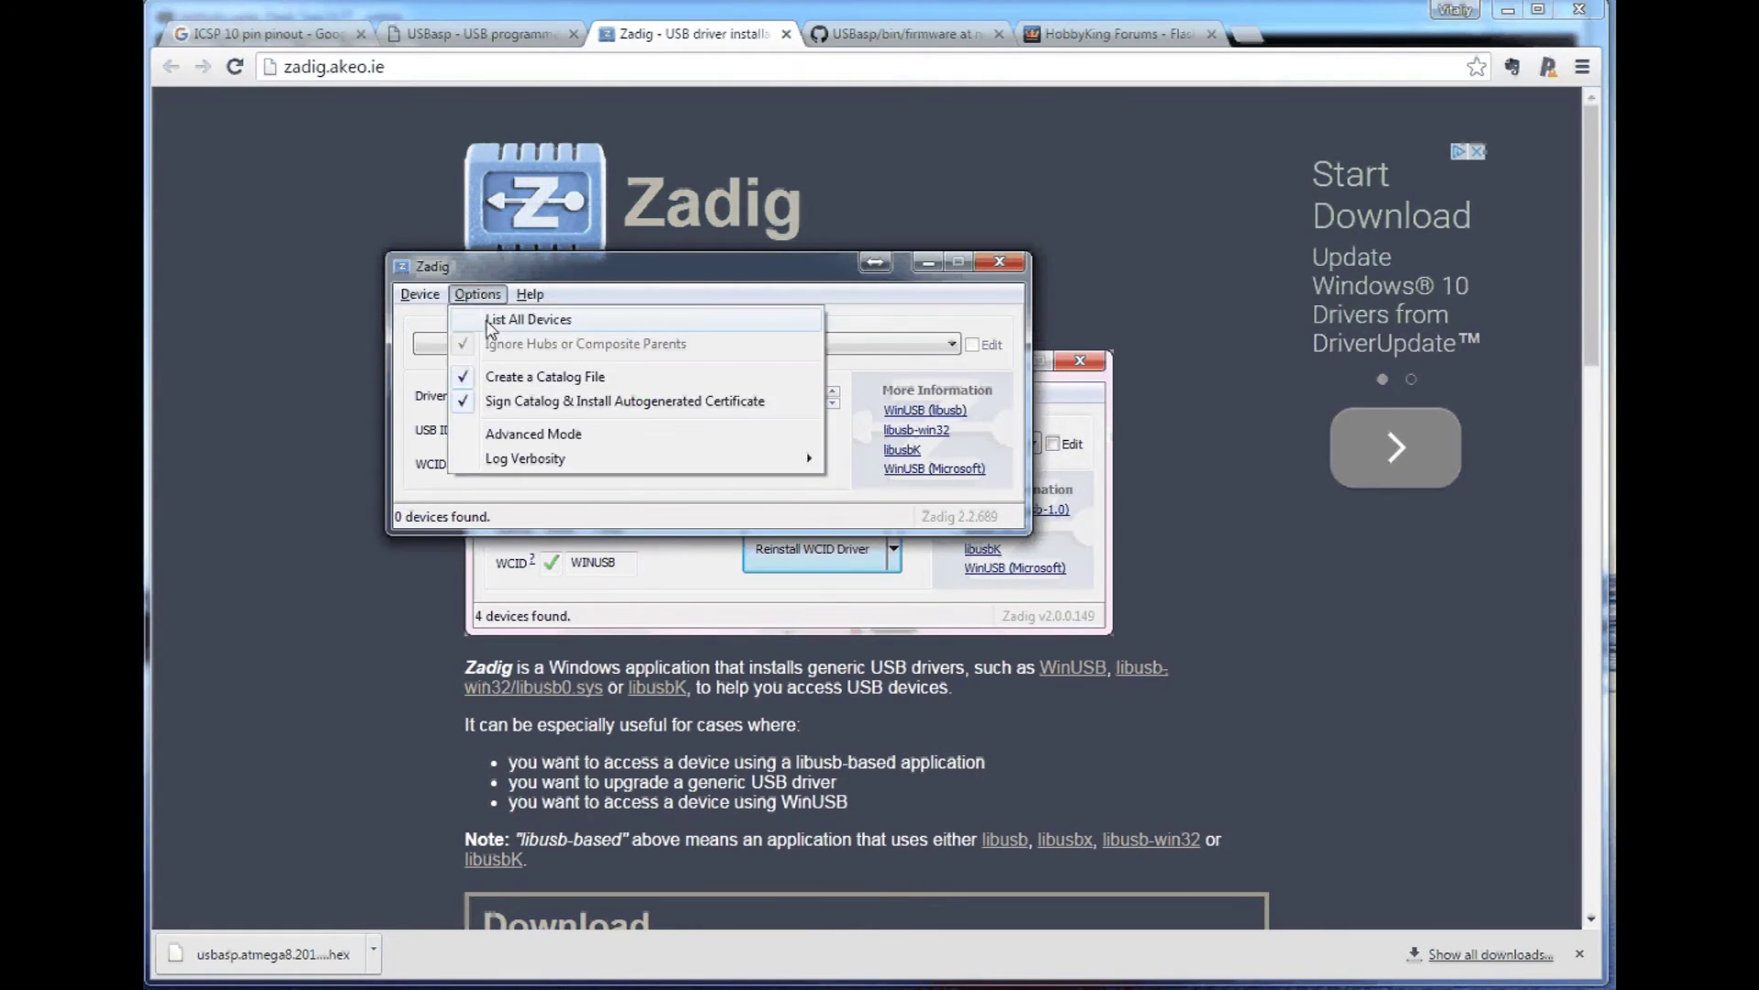
left_click(527, 320)
left_click(524, 348)
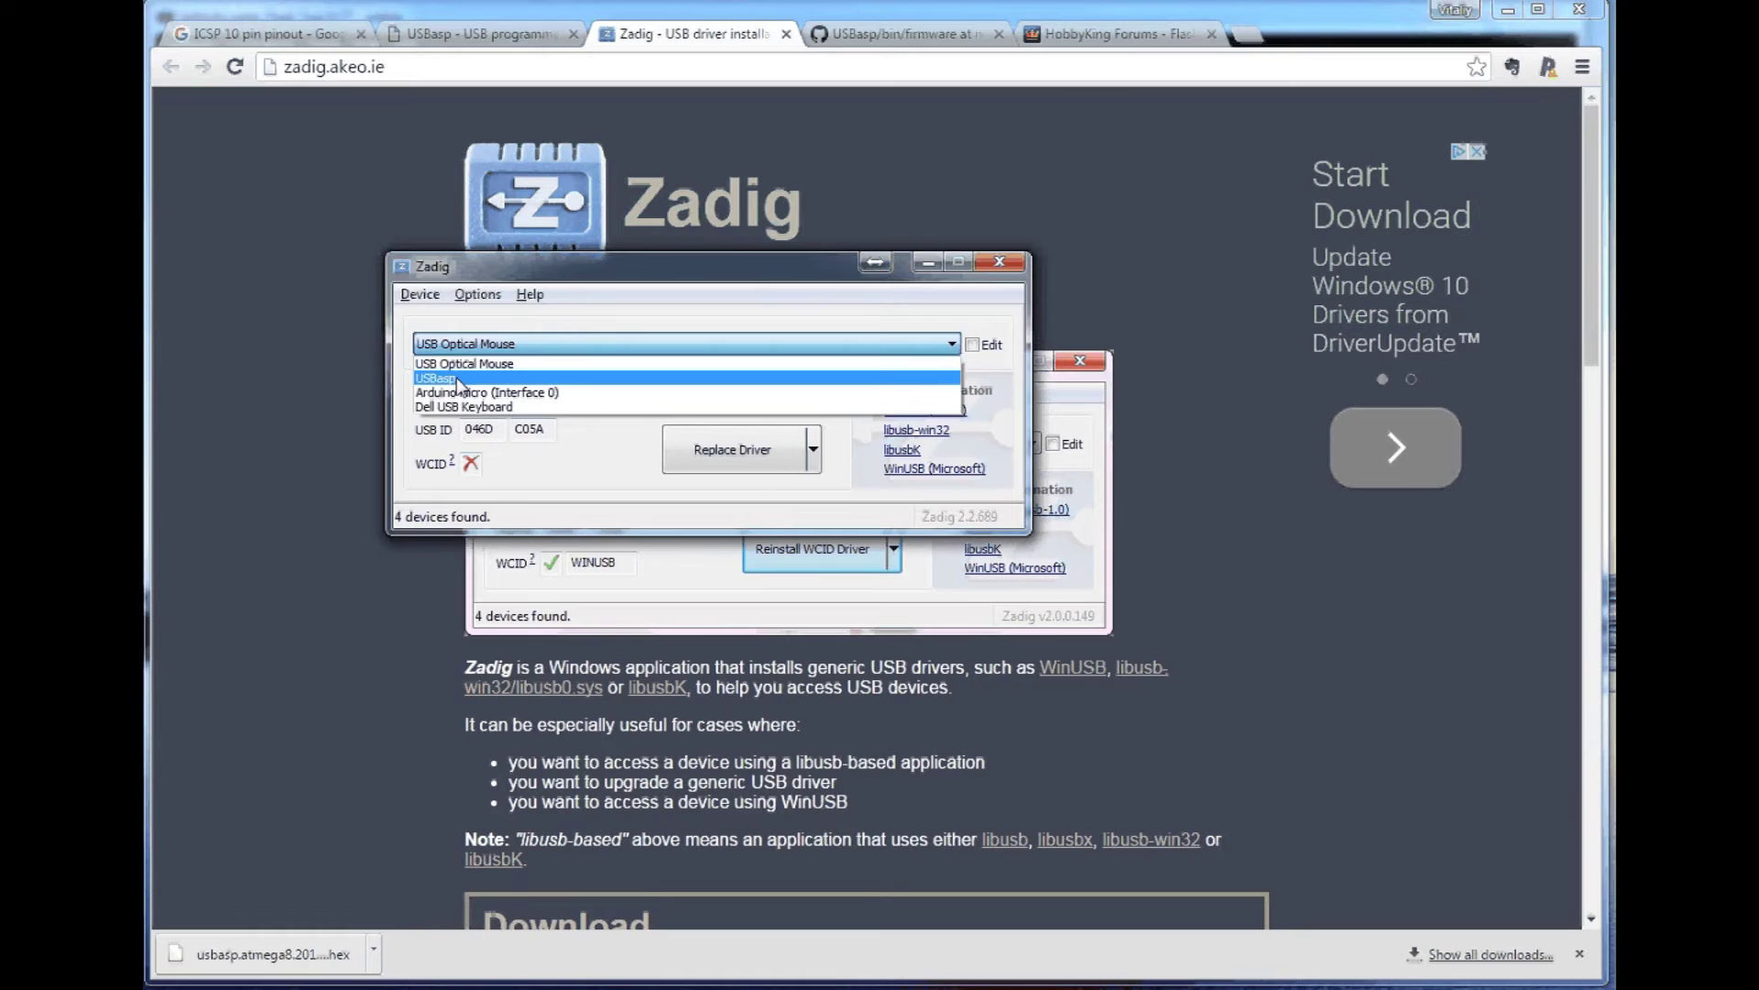
left_click(482, 377)
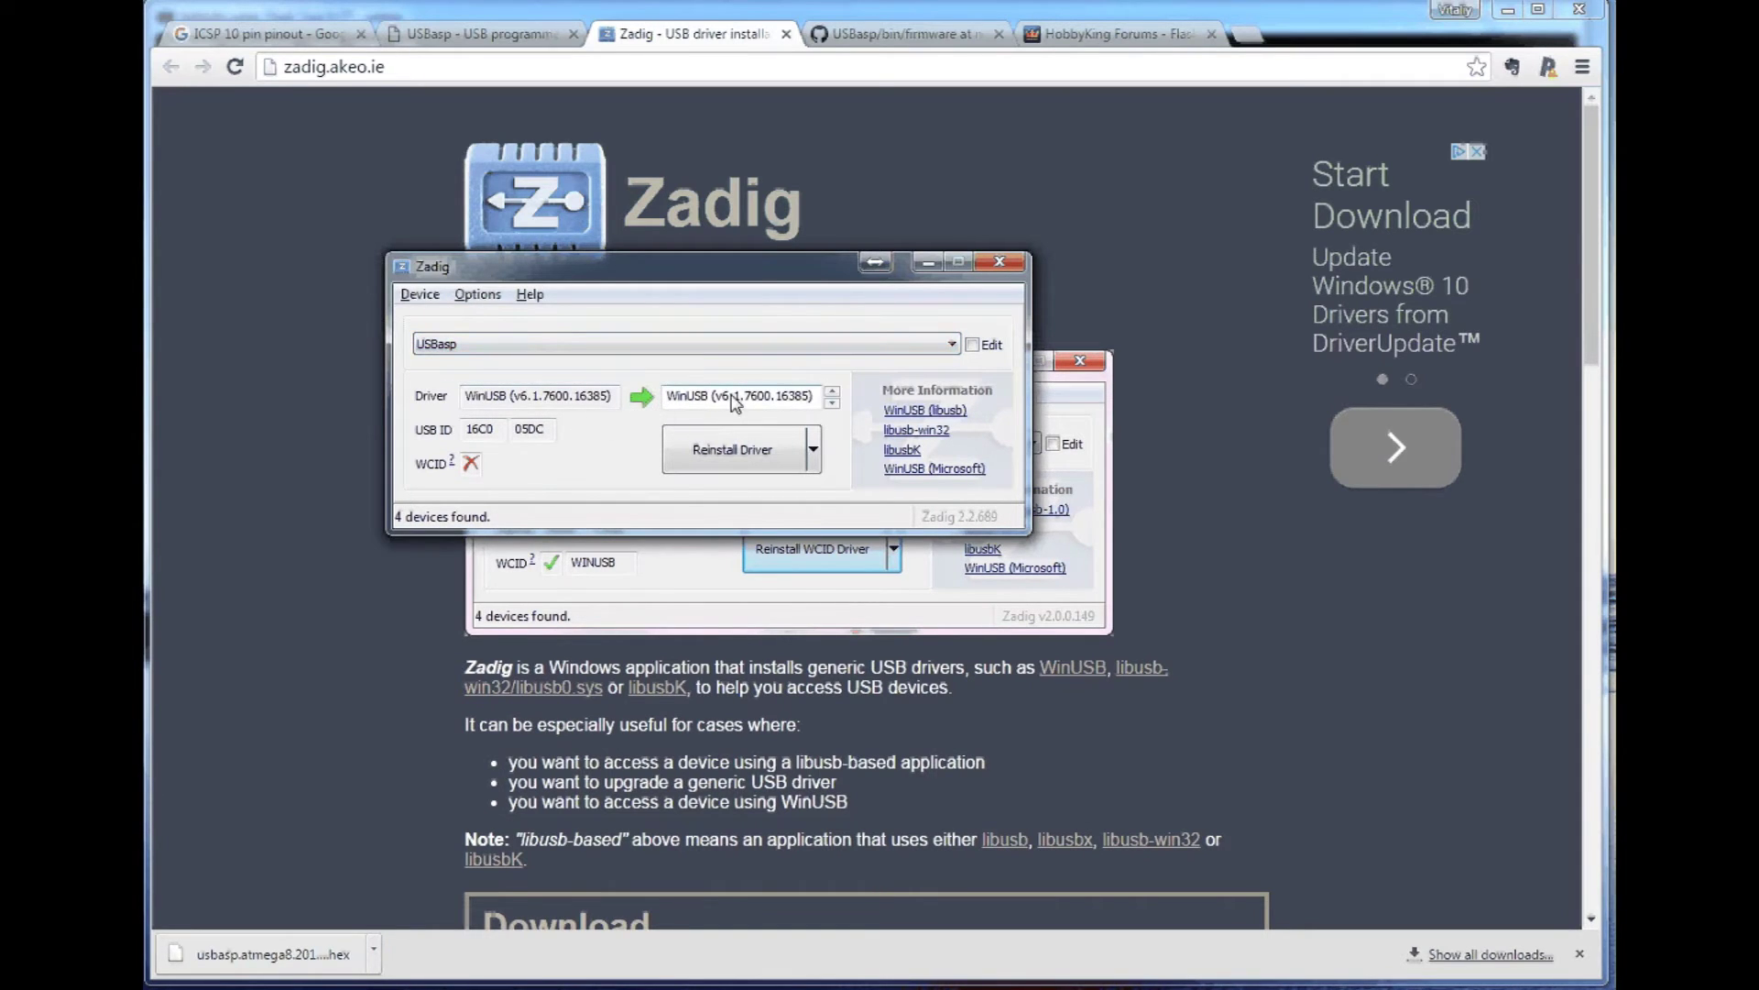
- Change USBasp's target driver from WinUSB to libusbK (v3.0.7.0)
left_click_drag(672, 403, 811, 404)
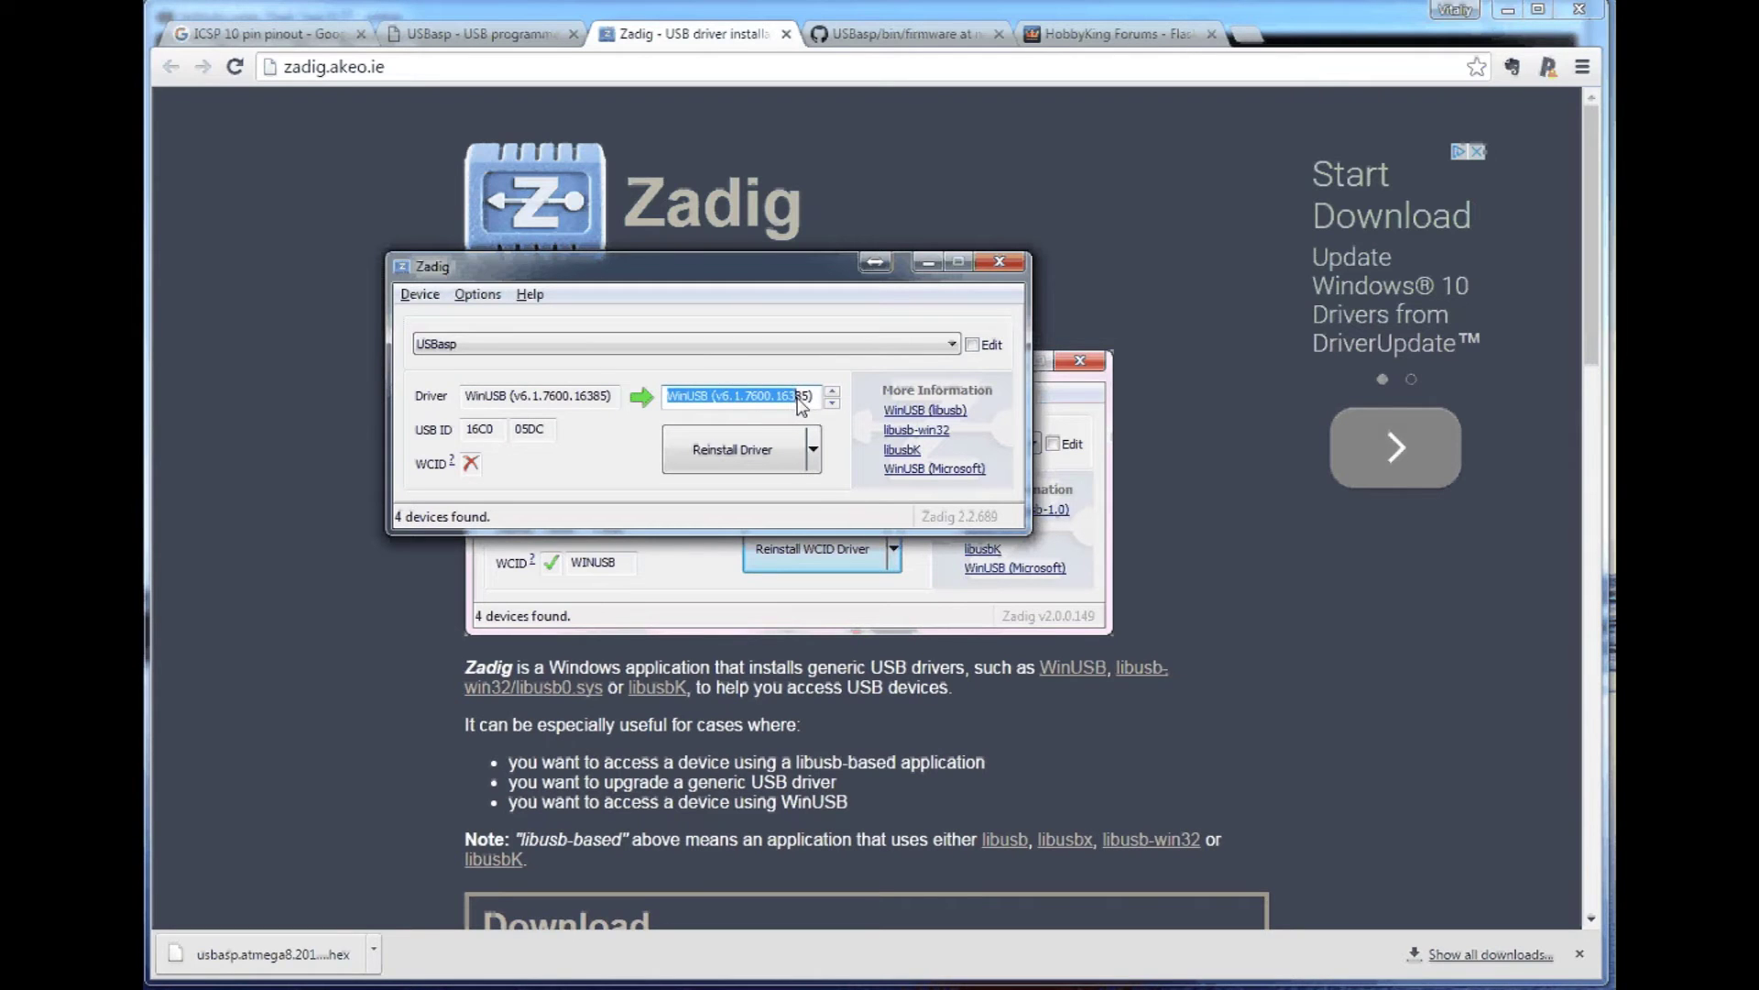
double_click(685, 396)
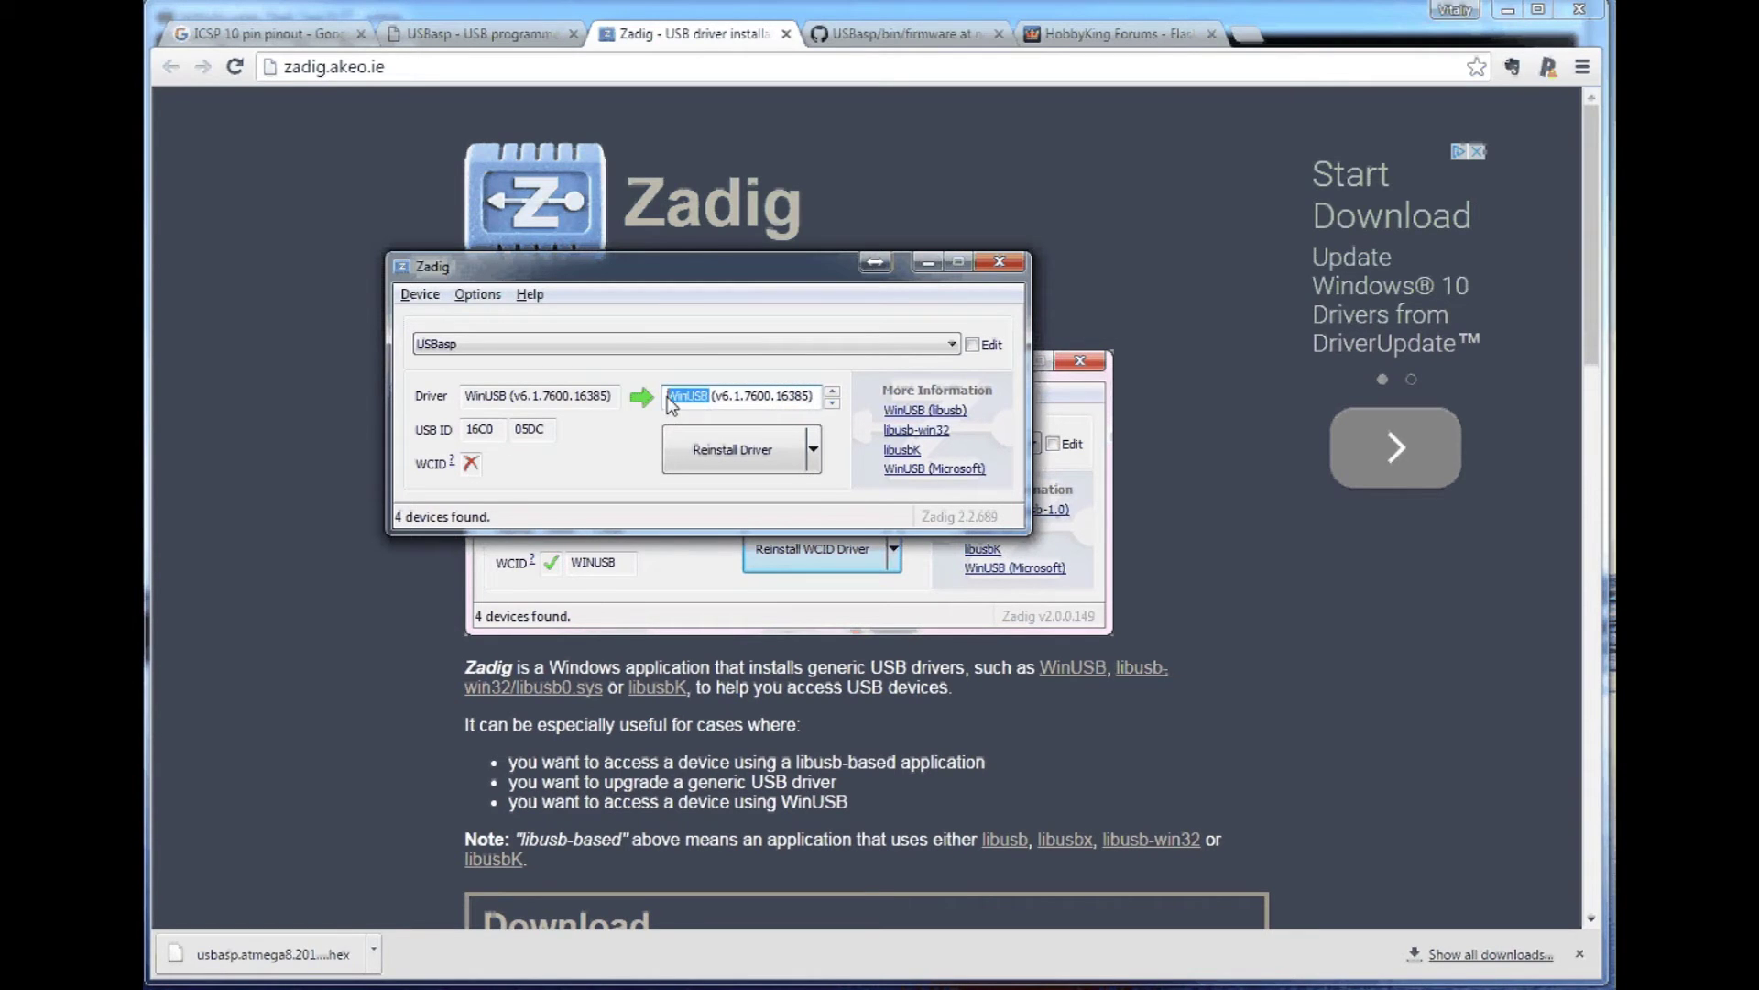
left_click(832, 403)
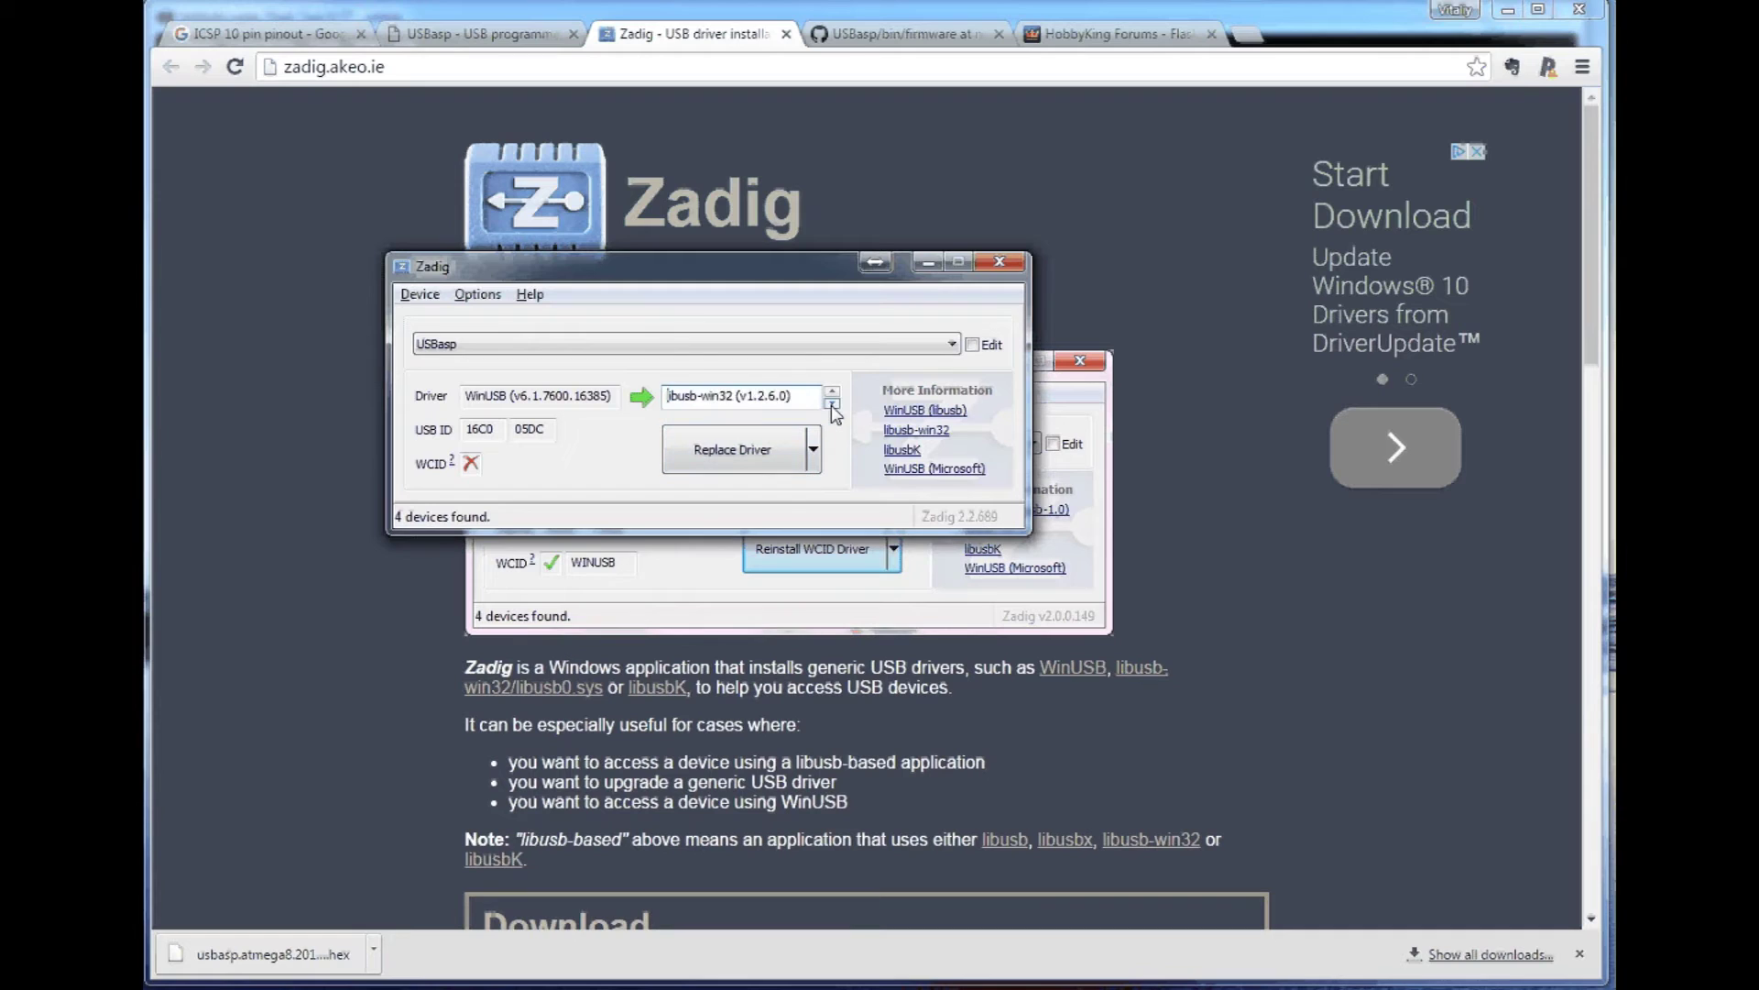
left_click(832, 403)
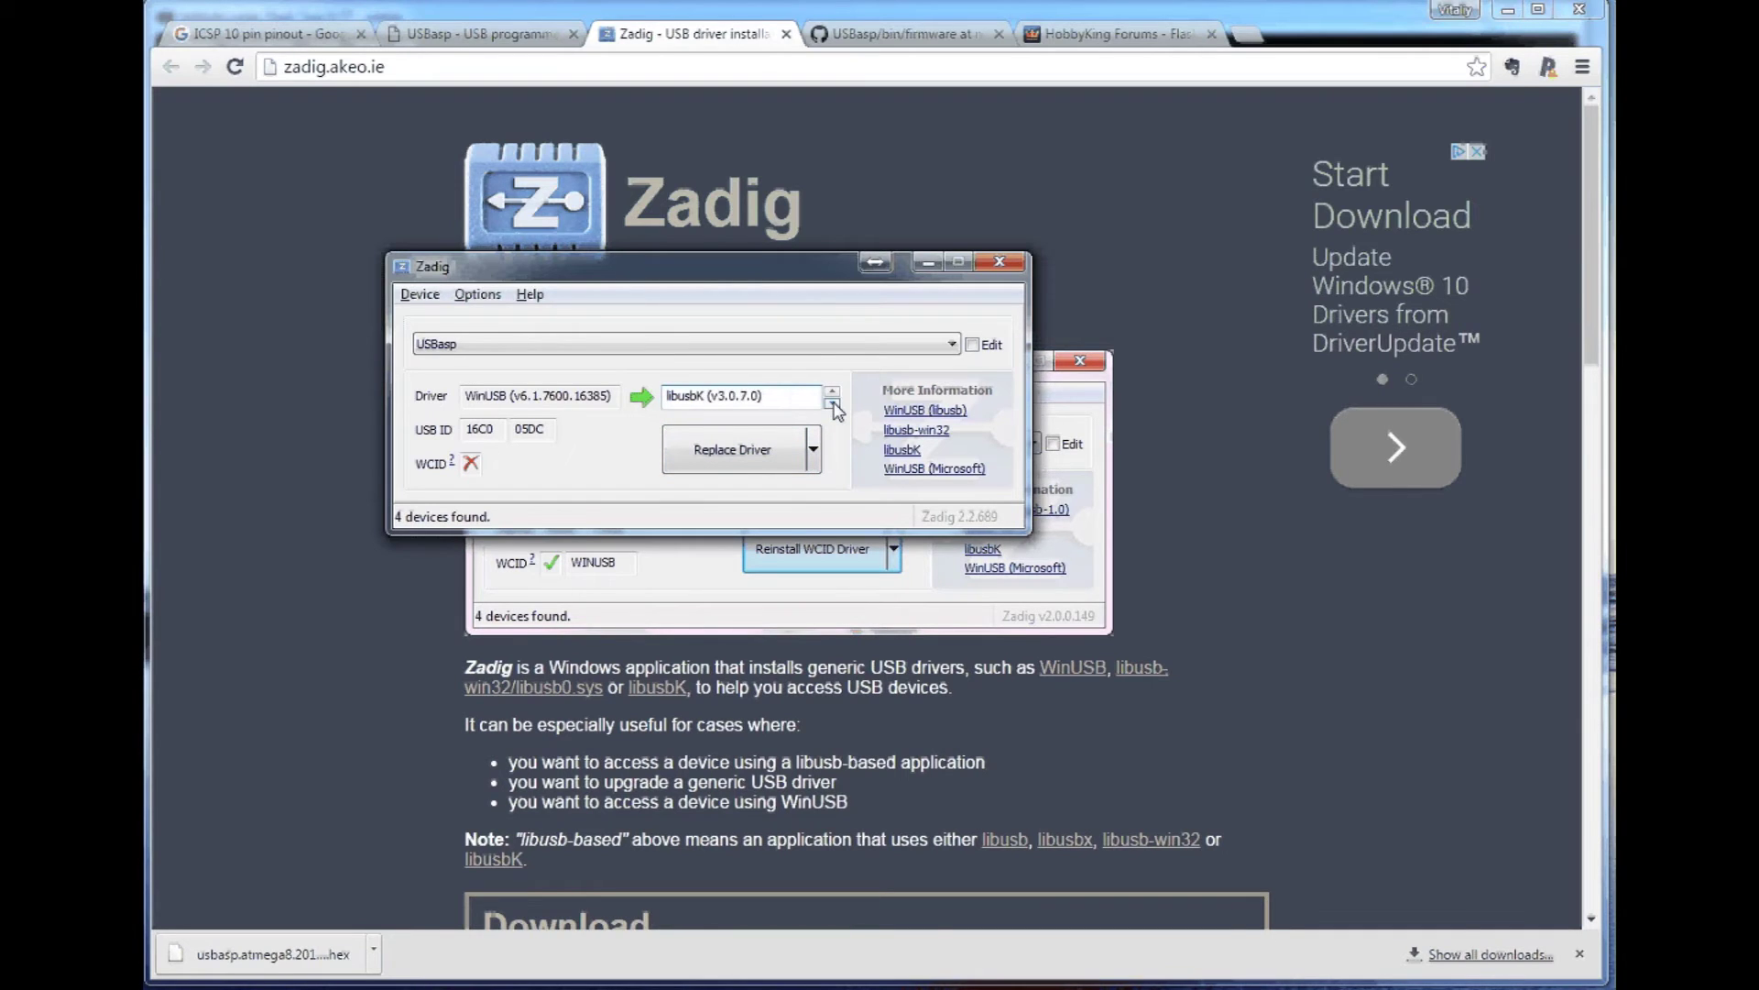
- Replace USBasp's driver with libusbK, approve the Windows Security install, and close the success message
left_click(726, 449)
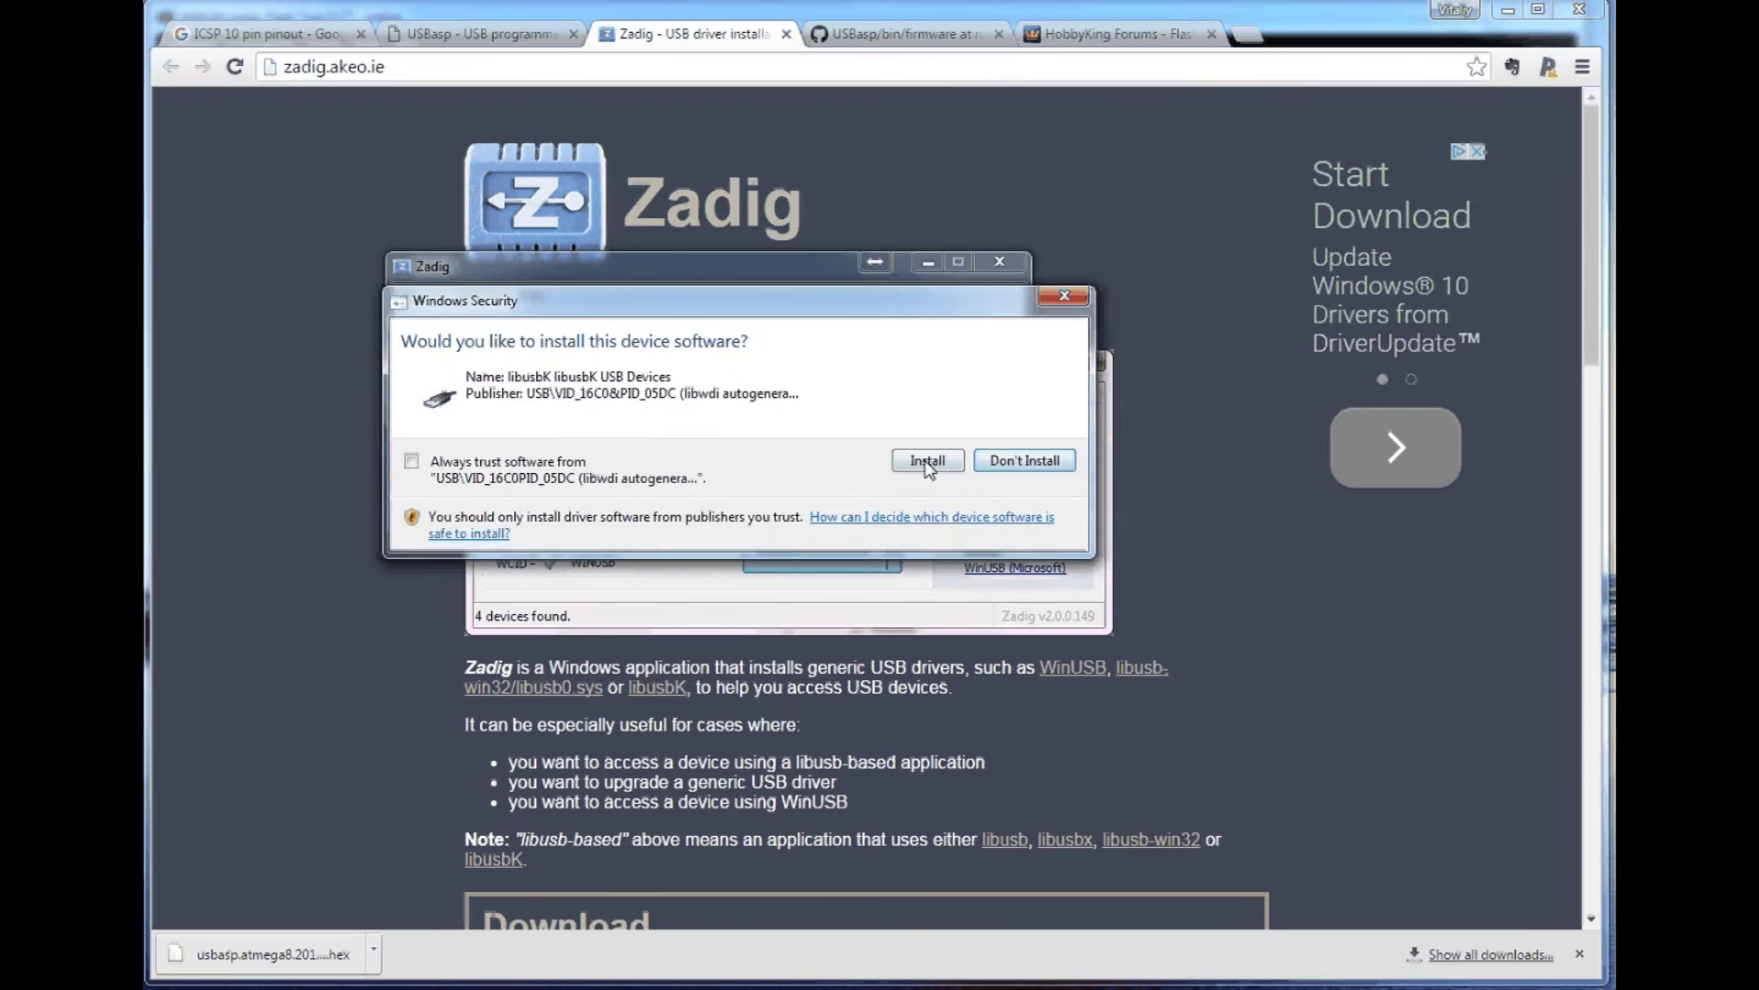
left_click(927, 460)
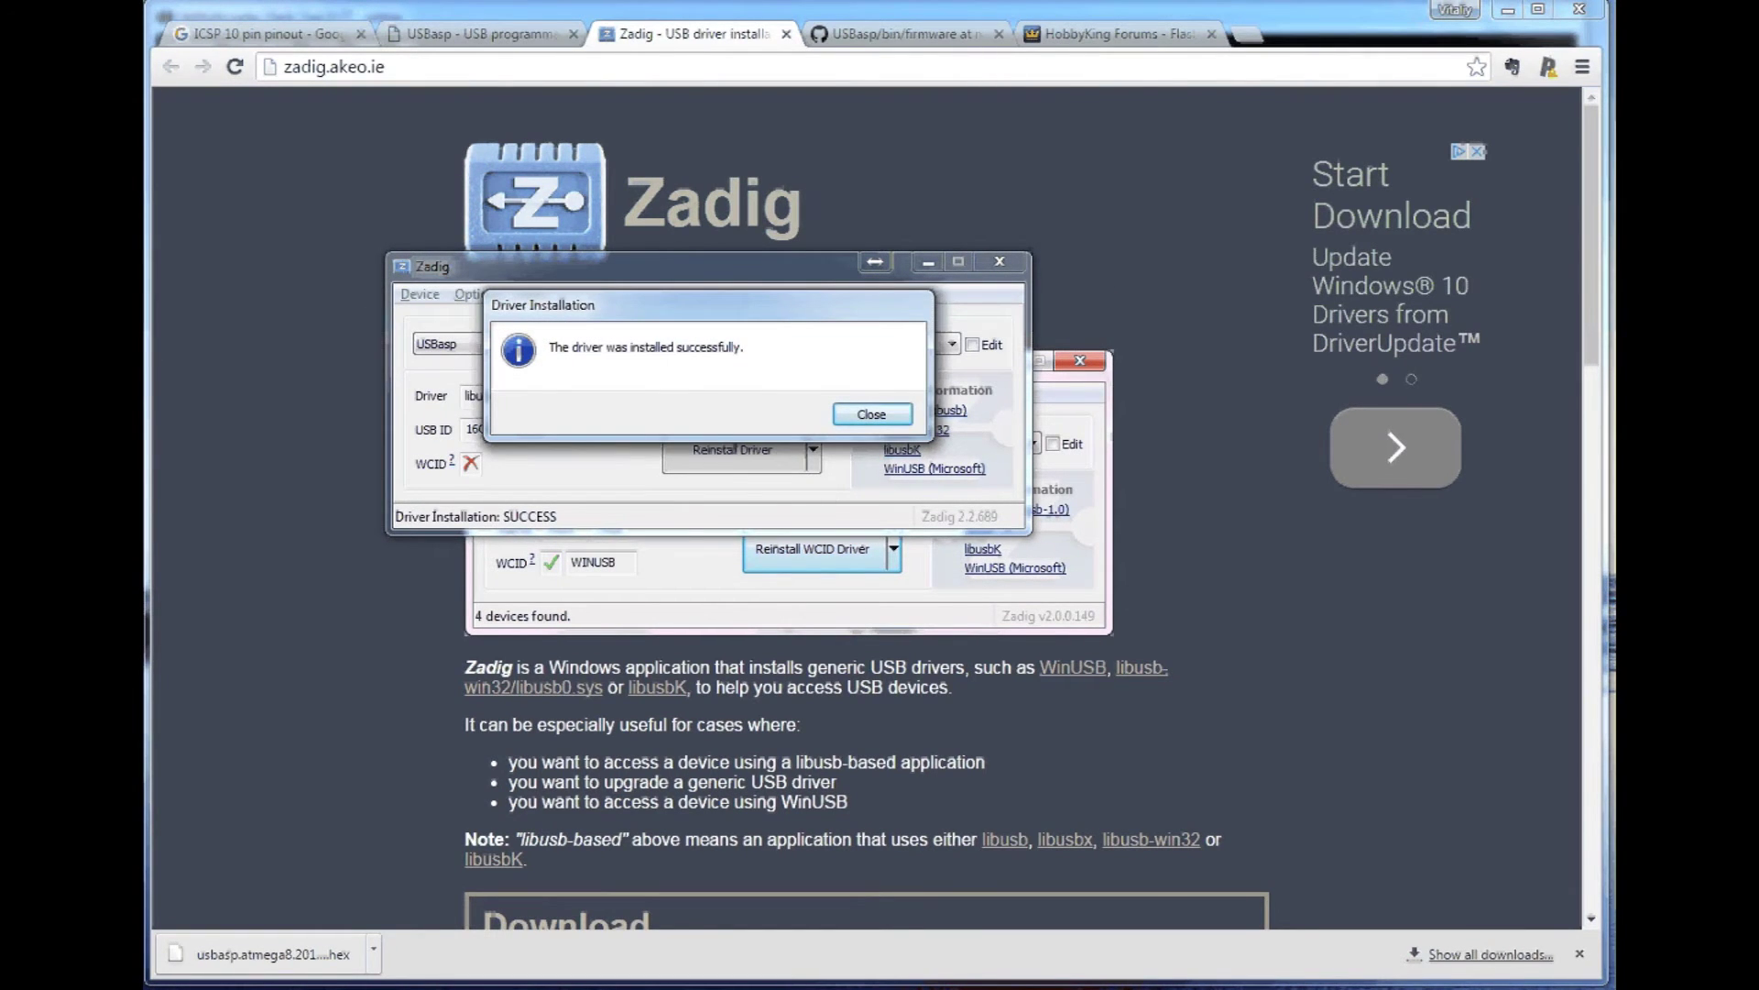
left_click(871, 415)
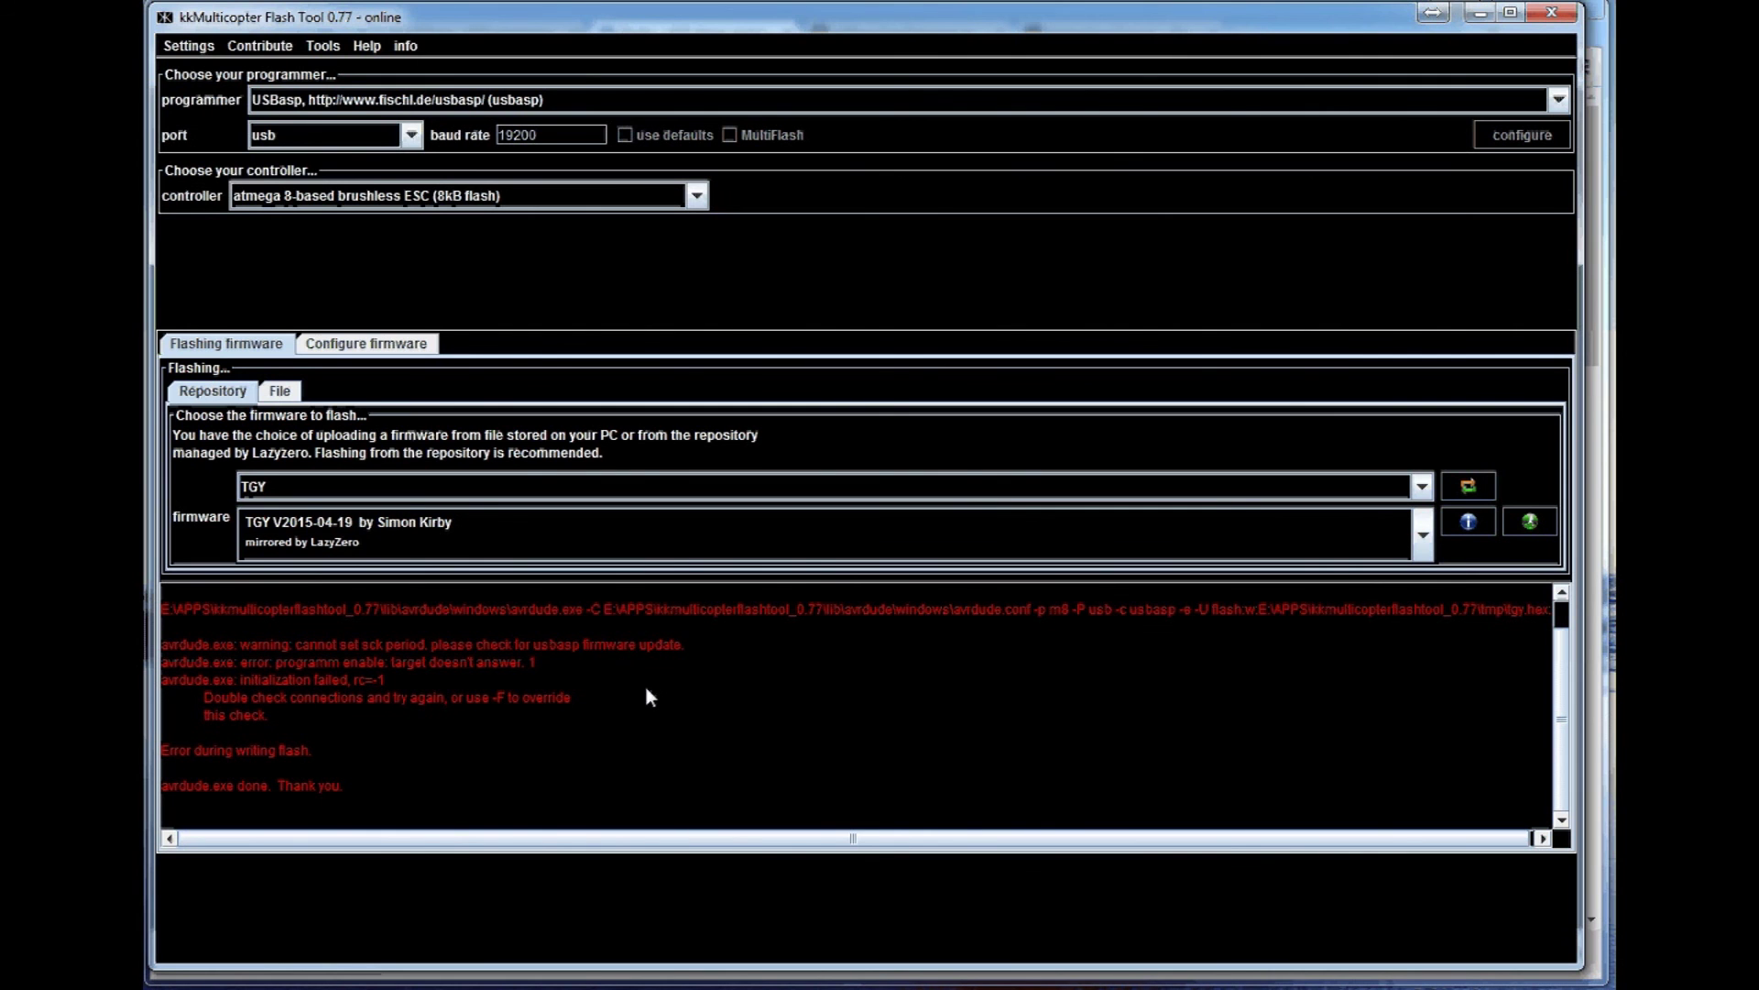
- Highlight 'doesn't answer' in the flash log's error message
left_click_drag(428, 662, 630, 661)
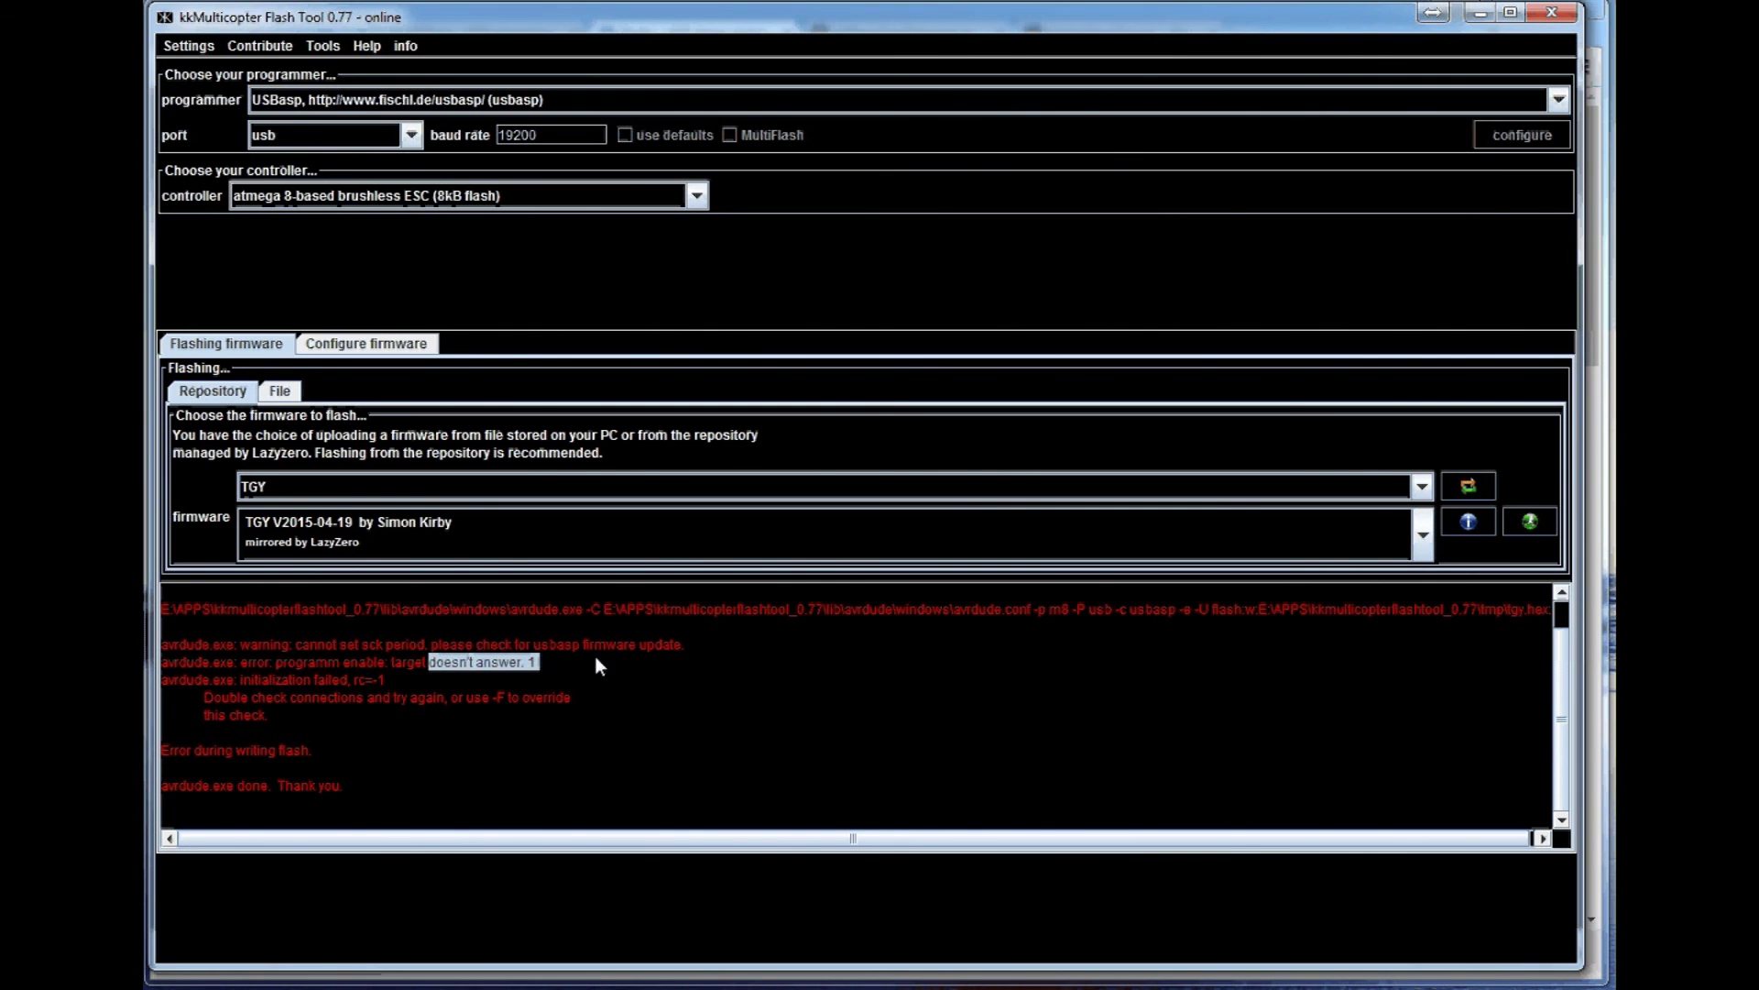